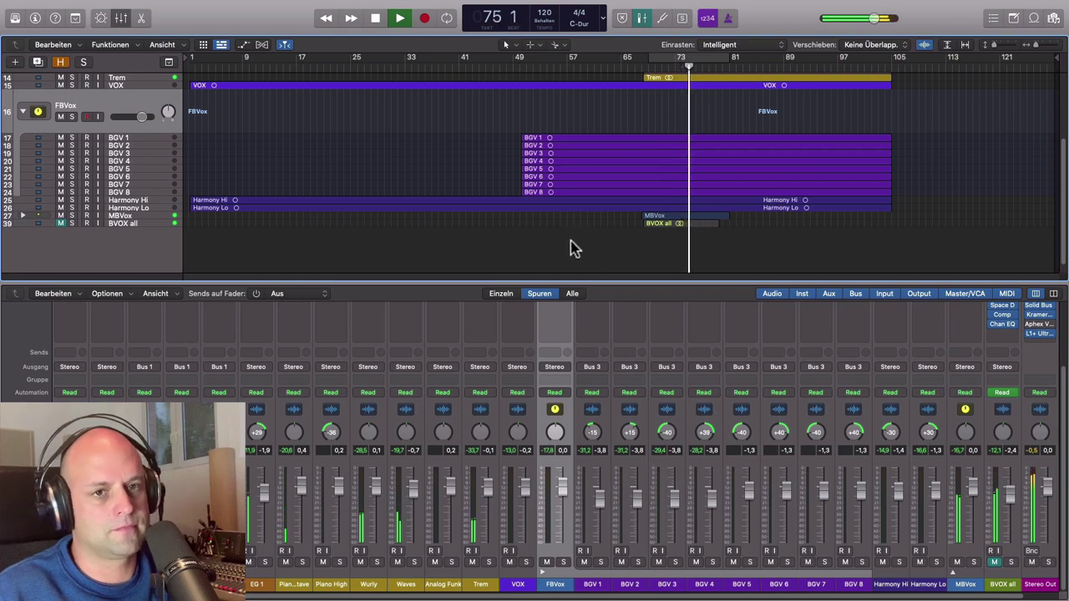
Look over the instrument, vocal and backing-vocal tracks during playback, and stop the song at bar 79.
scroll(569, 247, up, 3)
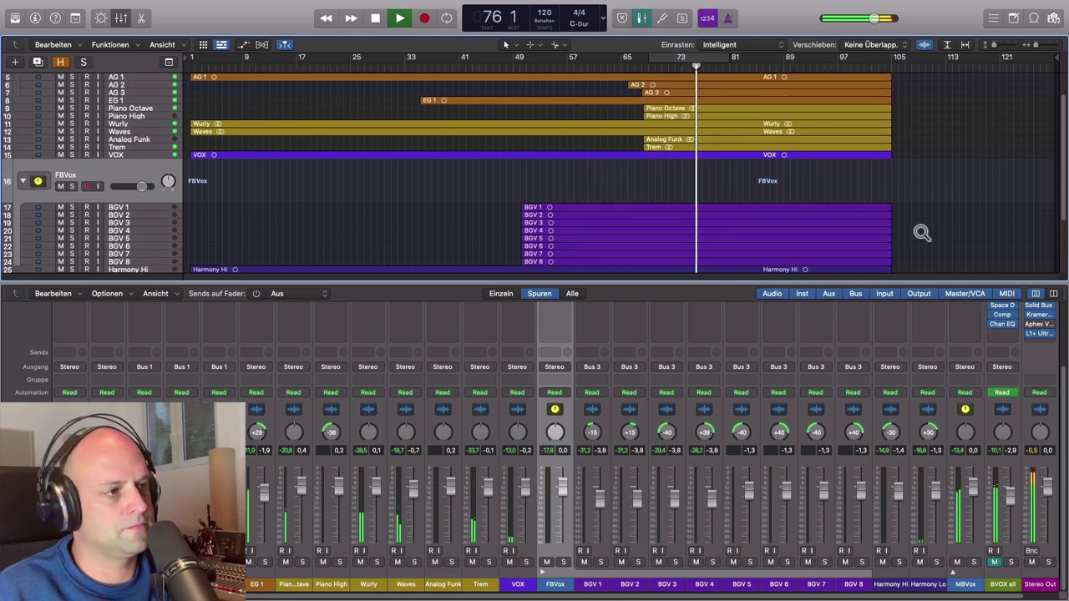
scroll(921, 234, down, 5)
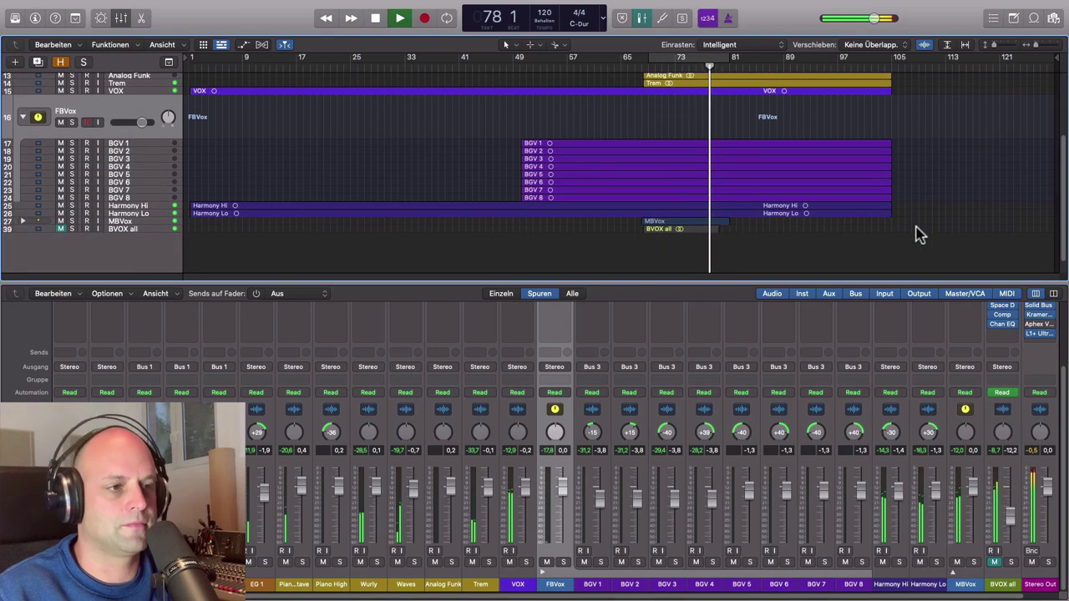
scroll(918, 238, up, 3)
scroll(916, 239, up, 2)
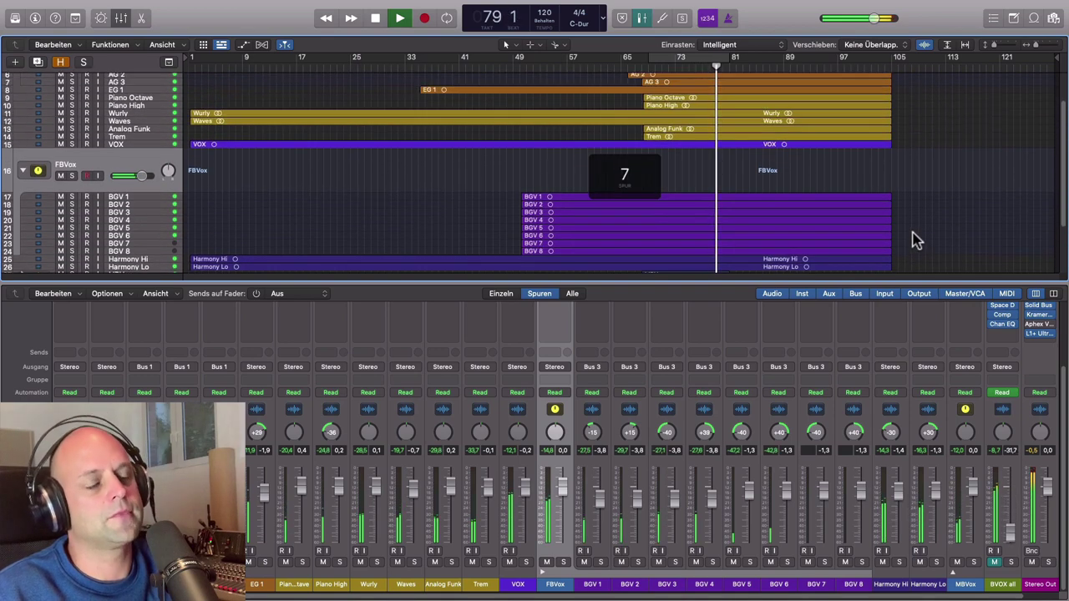
key(space)
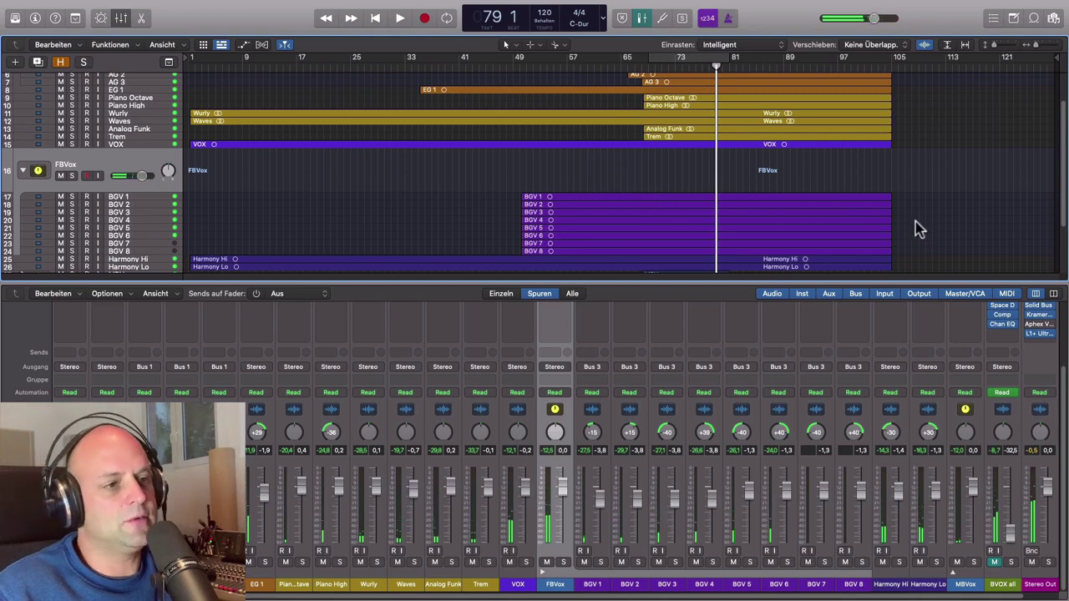
scroll(915, 225, down, 10)
scroll(907, 230, up, 10)
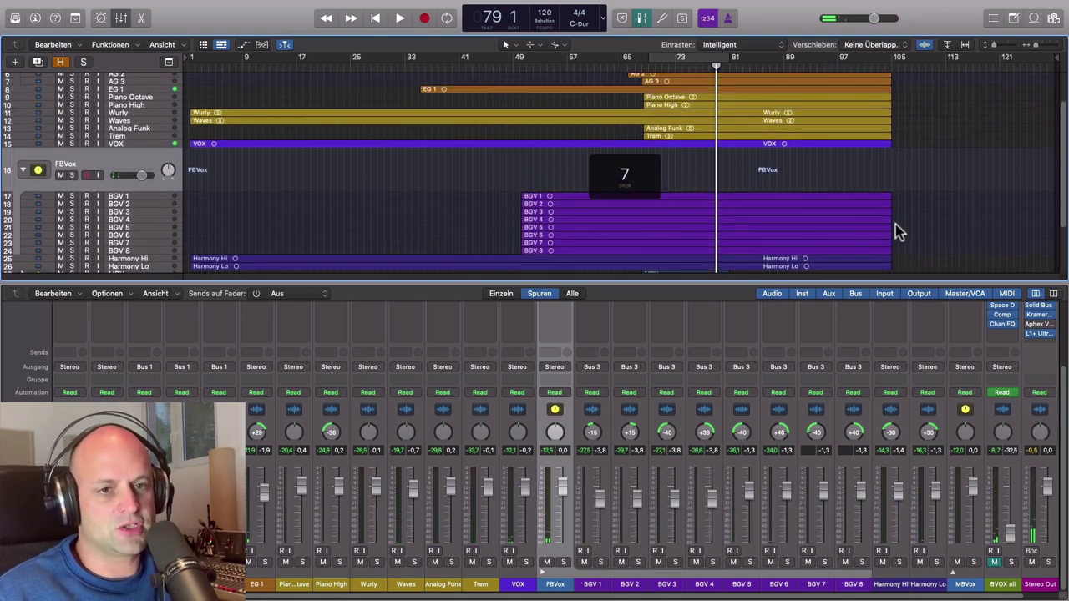
Enlarge the track area to show the whole arrangement and place the playhead at bar 68.
drag(376, 286, 384, 353)
scroll(384, 298, up, 5)
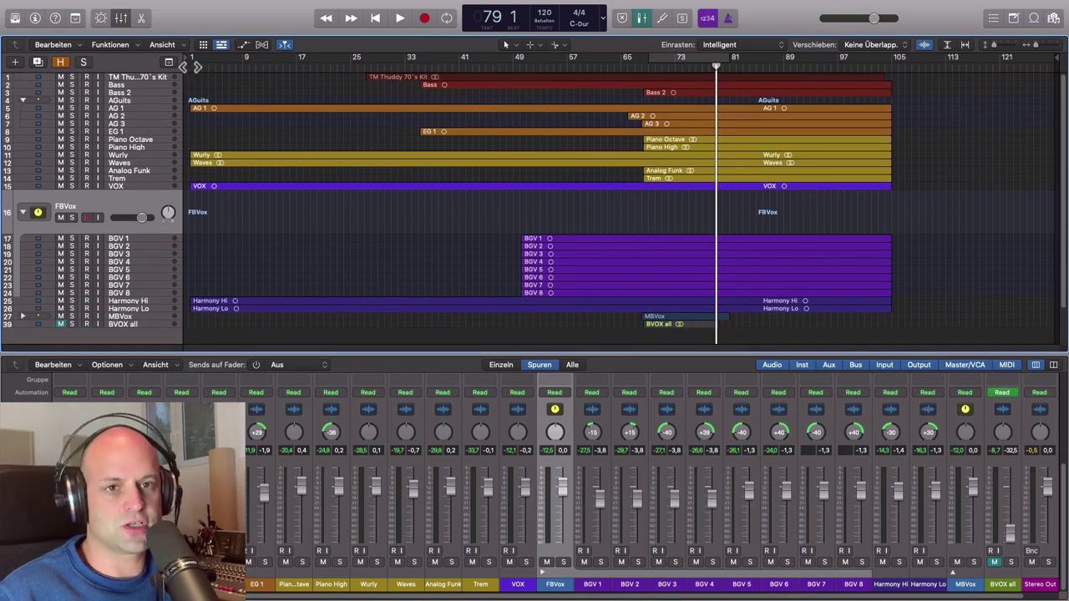
click(188, 66)
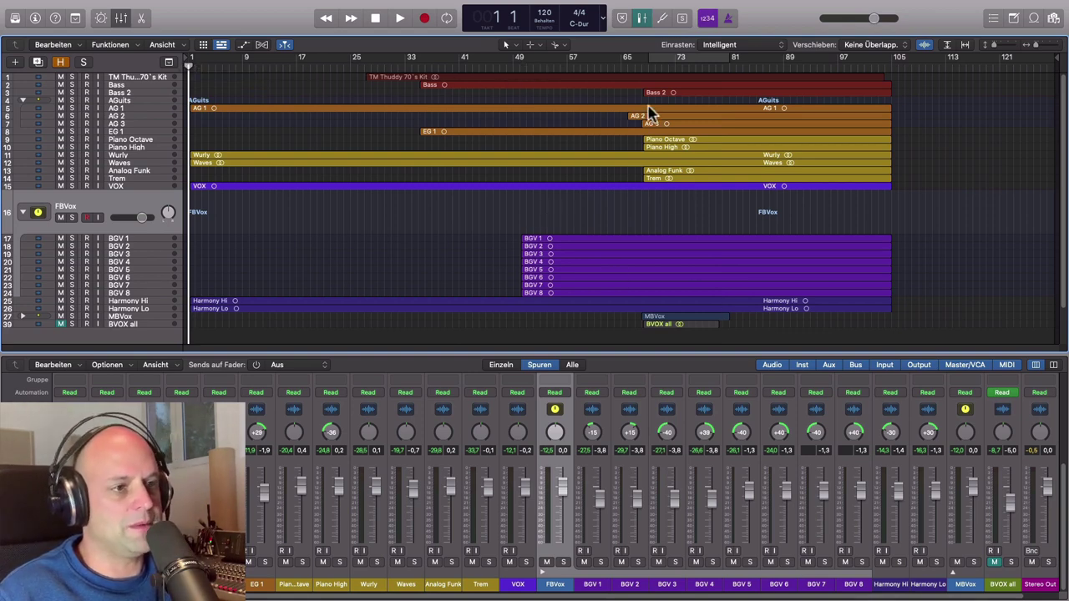
click(641, 68)
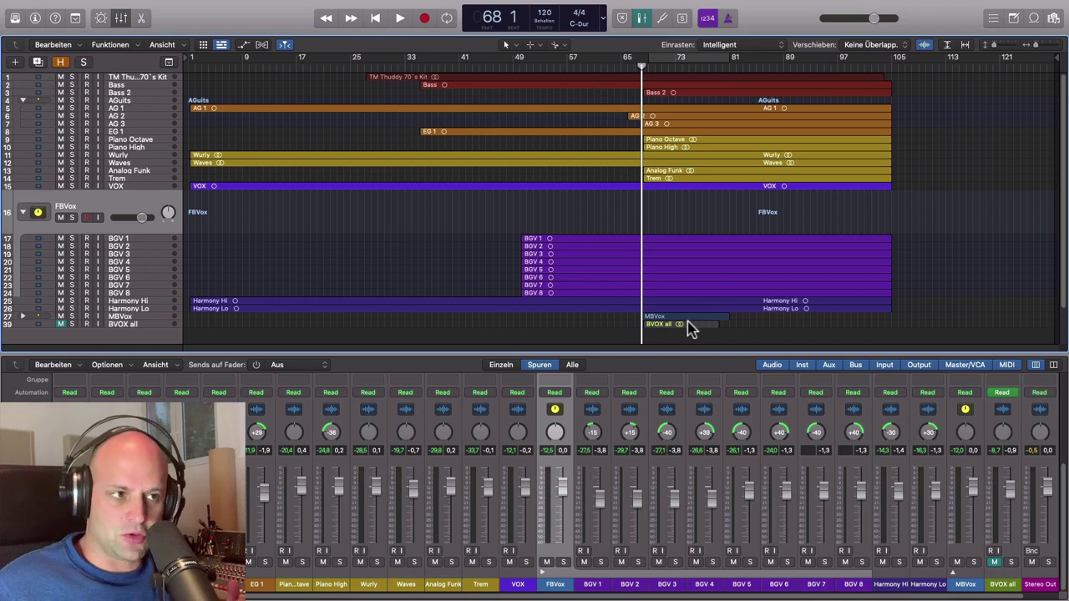
Solo the MBVox stack and audition it with a cycle range set around its region.
click(72, 316)
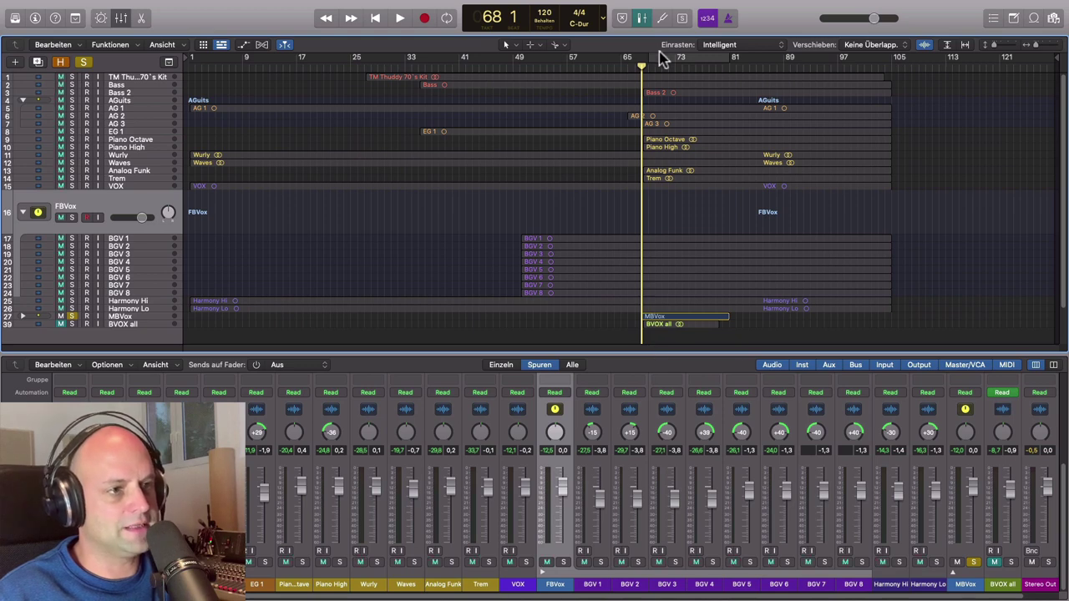
key(super+u)
key(space)
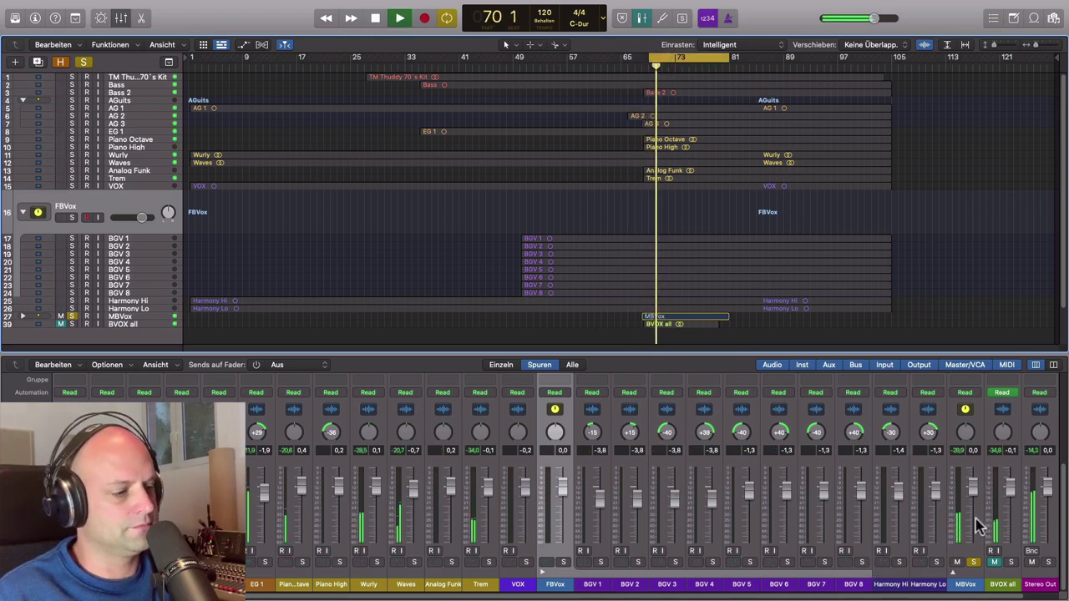
drag(974, 489, 974, 476)
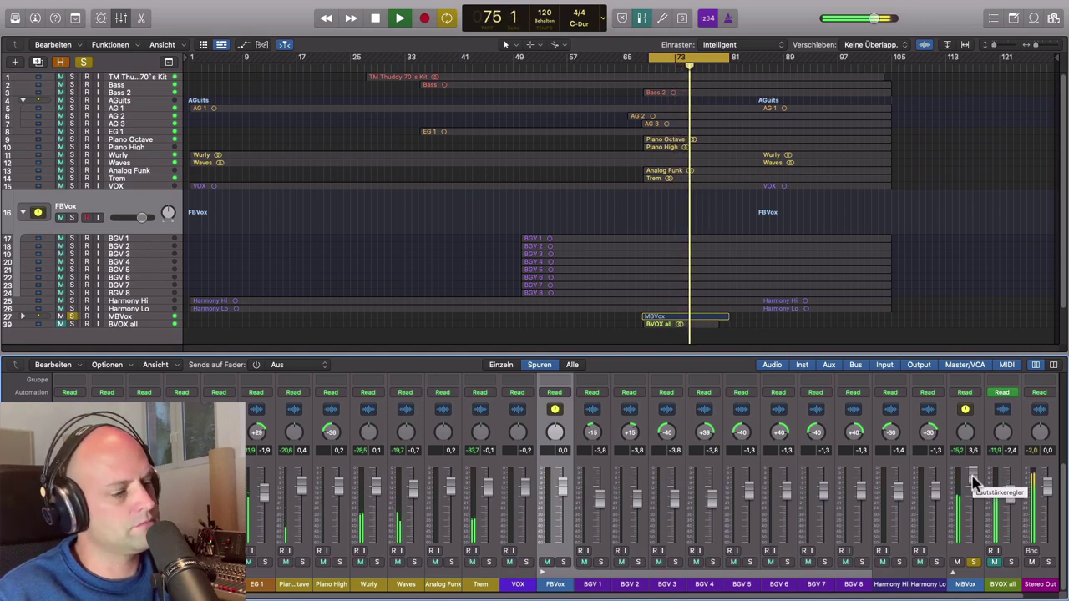
key(space)
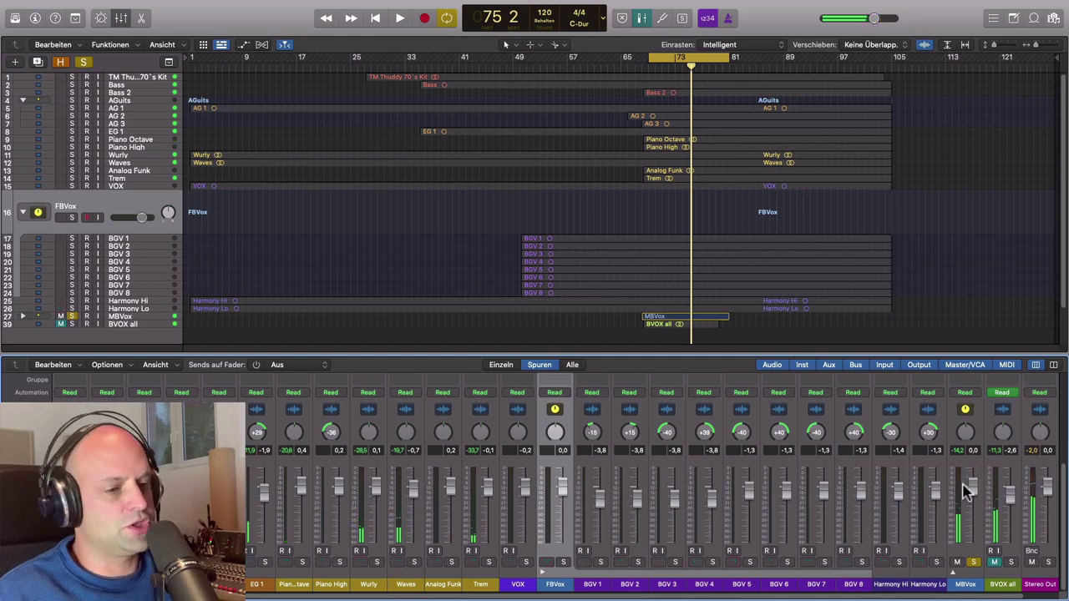
Switch the solo from the MBVox stack to the BVOX all track and start playback.
click(71, 316)
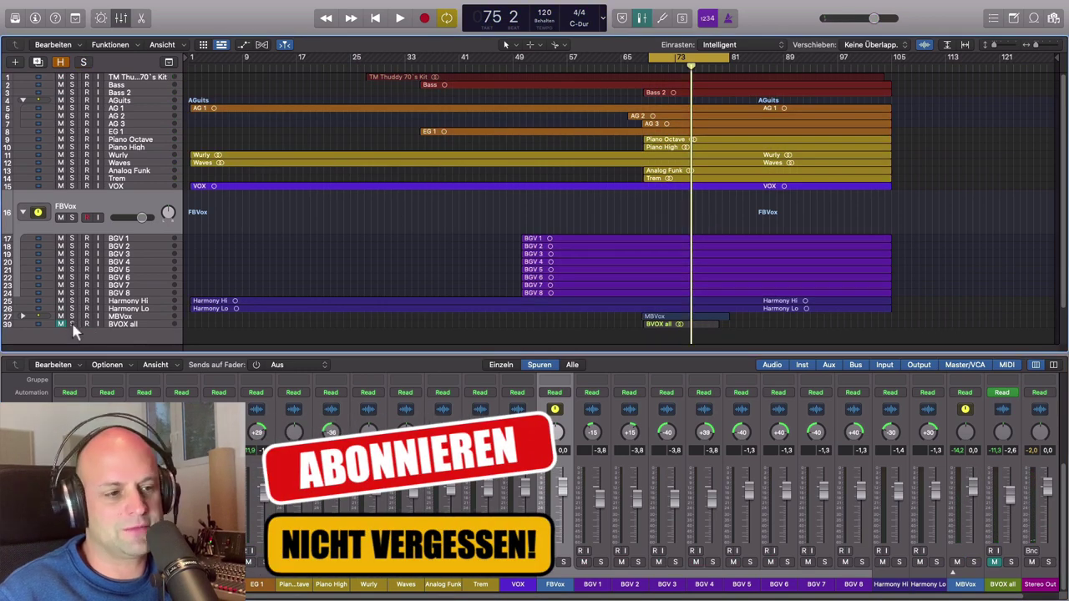
click(72, 324)
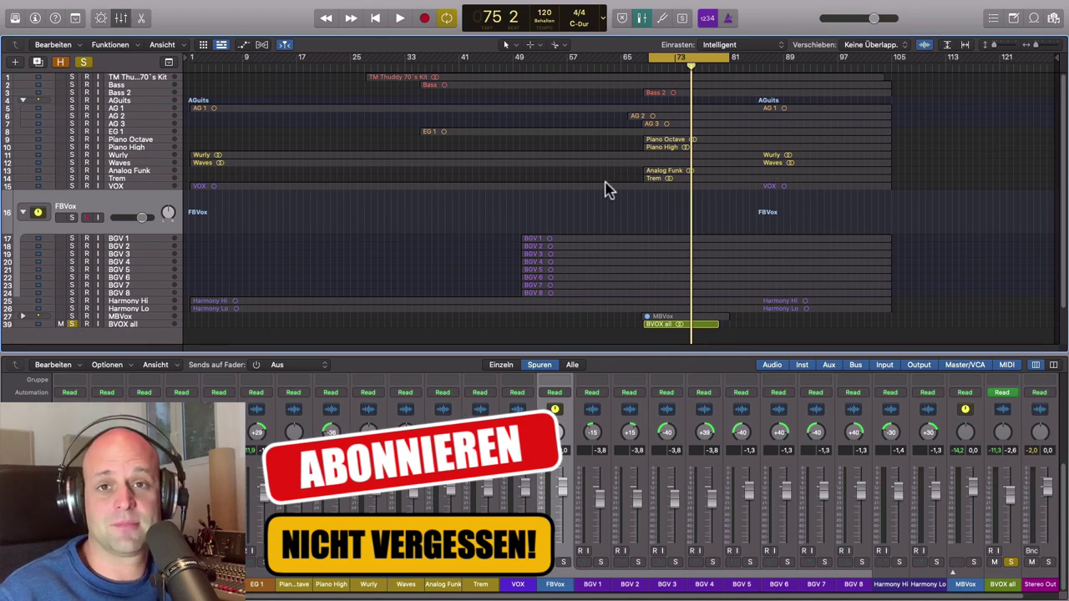
key(space)
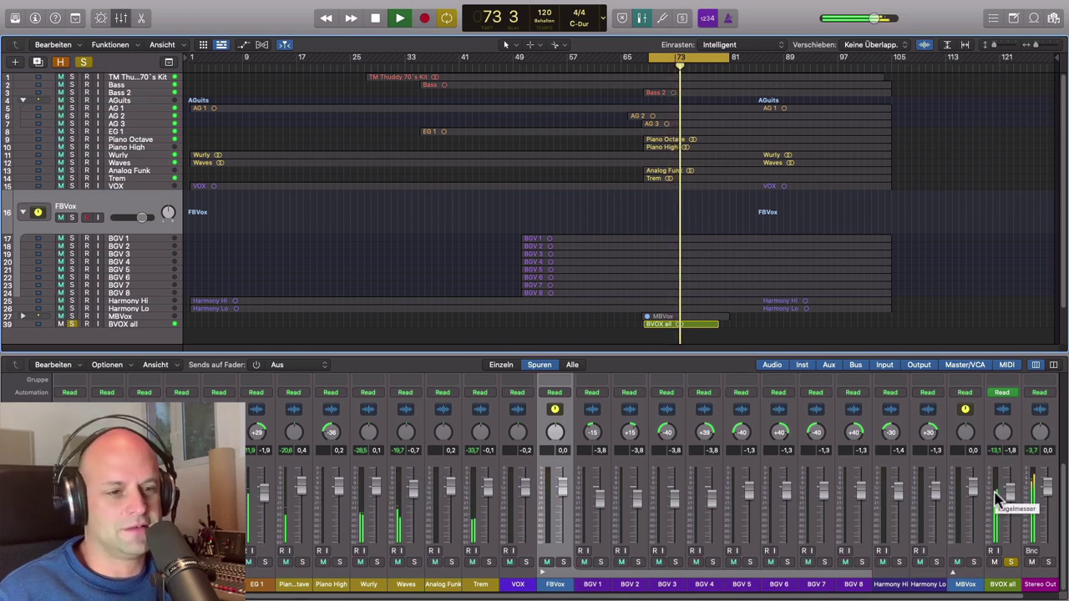
Select the BVOX all track, show its channel inspector in place of the mixer, and stop playback.
click(138, 324)
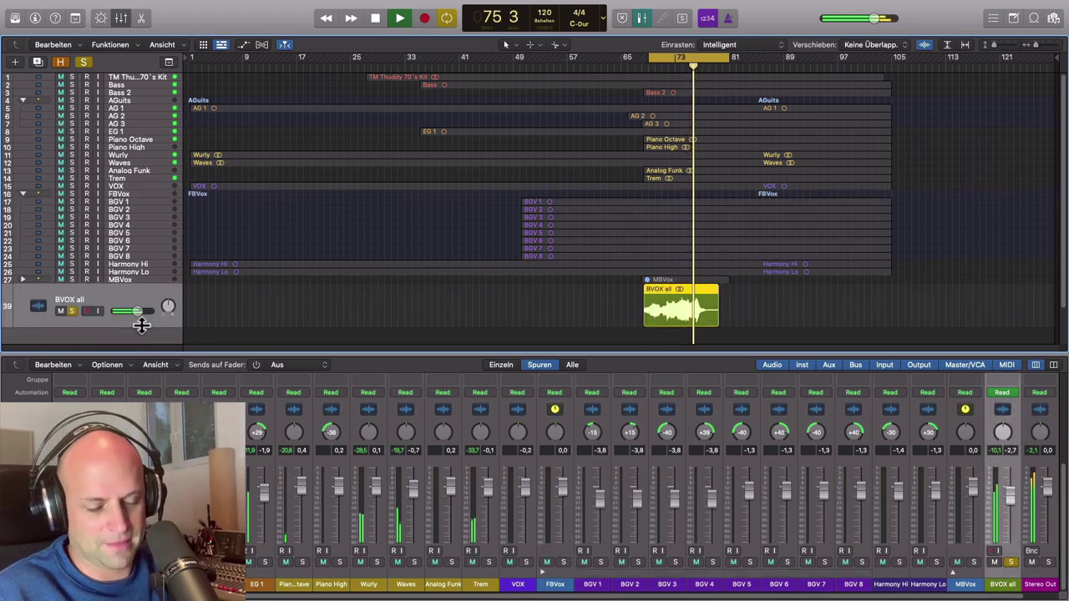
key(i)
key(x)
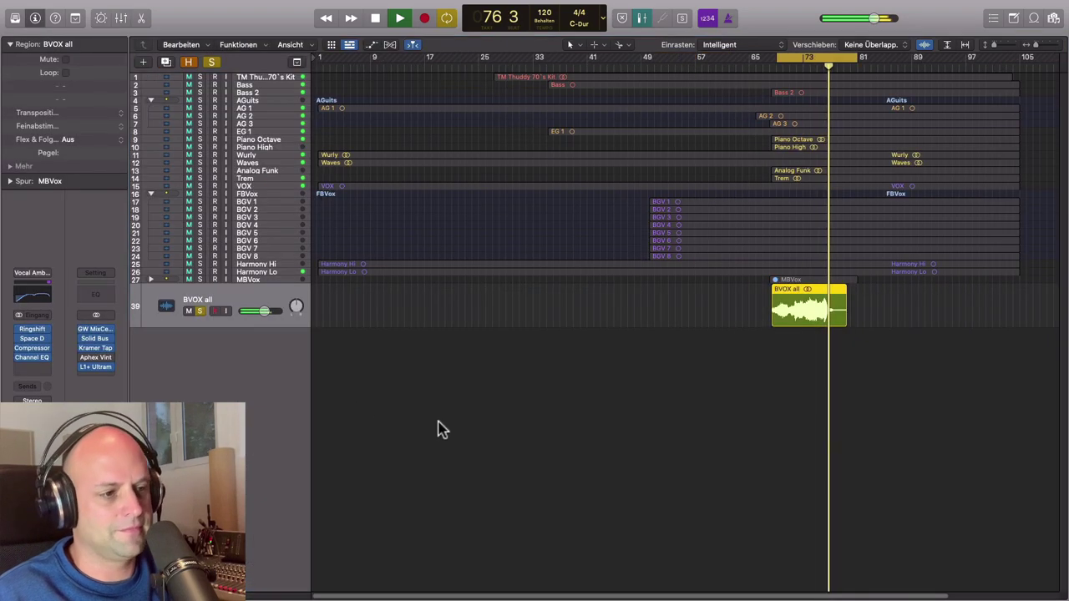
key(space)
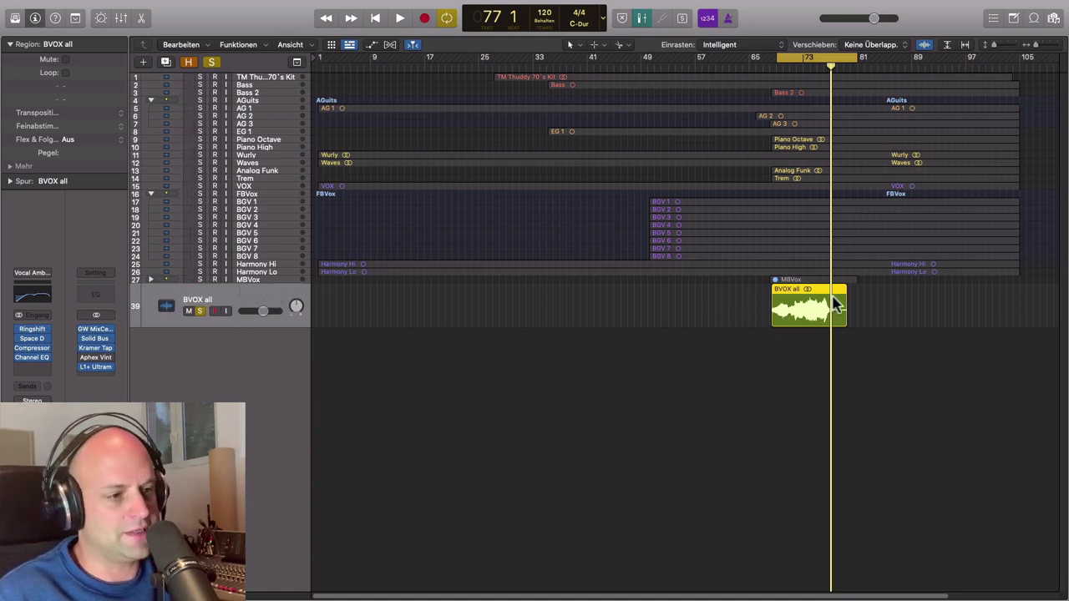
Zoom in on the BVOX all region and audition it from bar 69 with its four insert effects bypassed.
drag(740, 269, 926, 373)
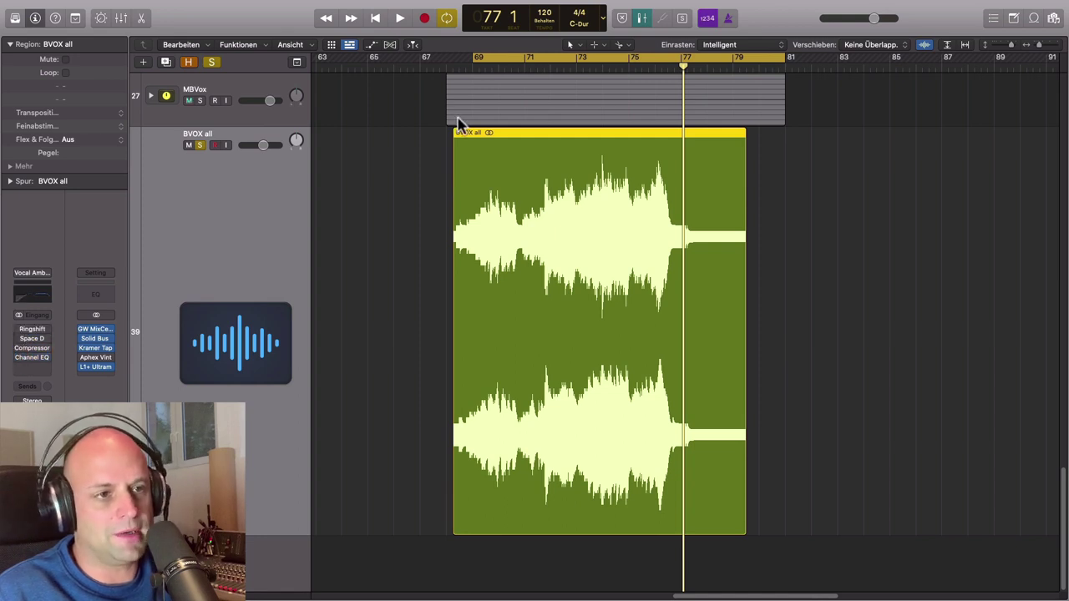
click(472, 69)
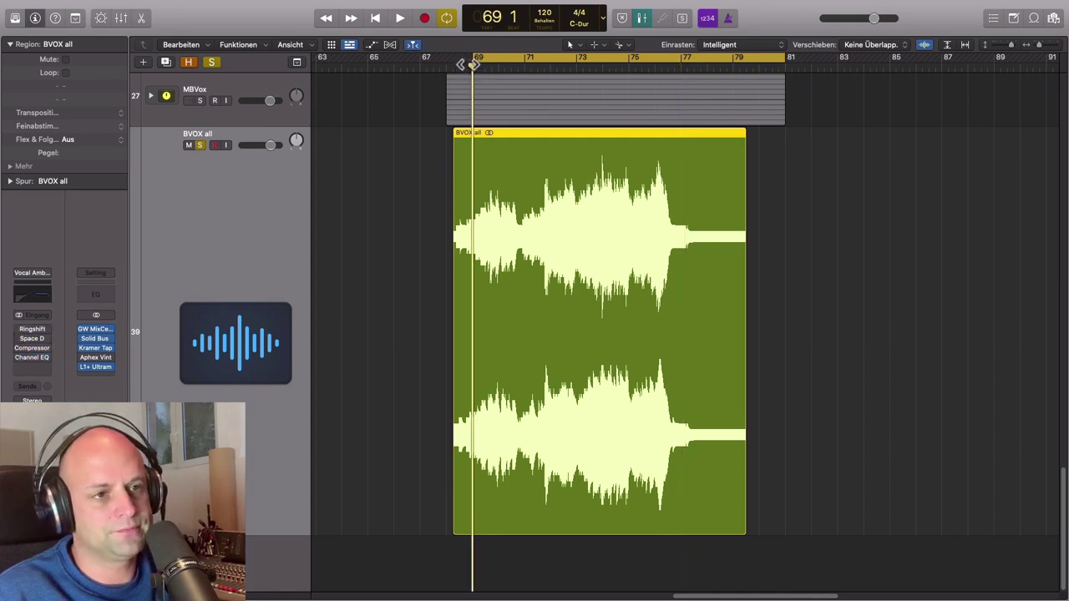
key(space)
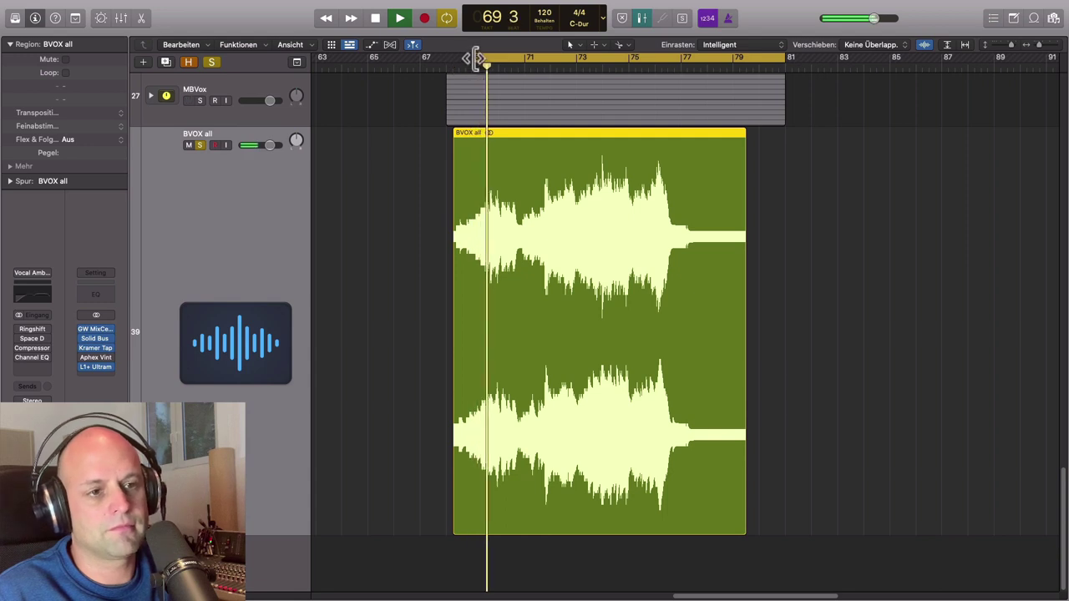
drag(467, 65, 453, 62)
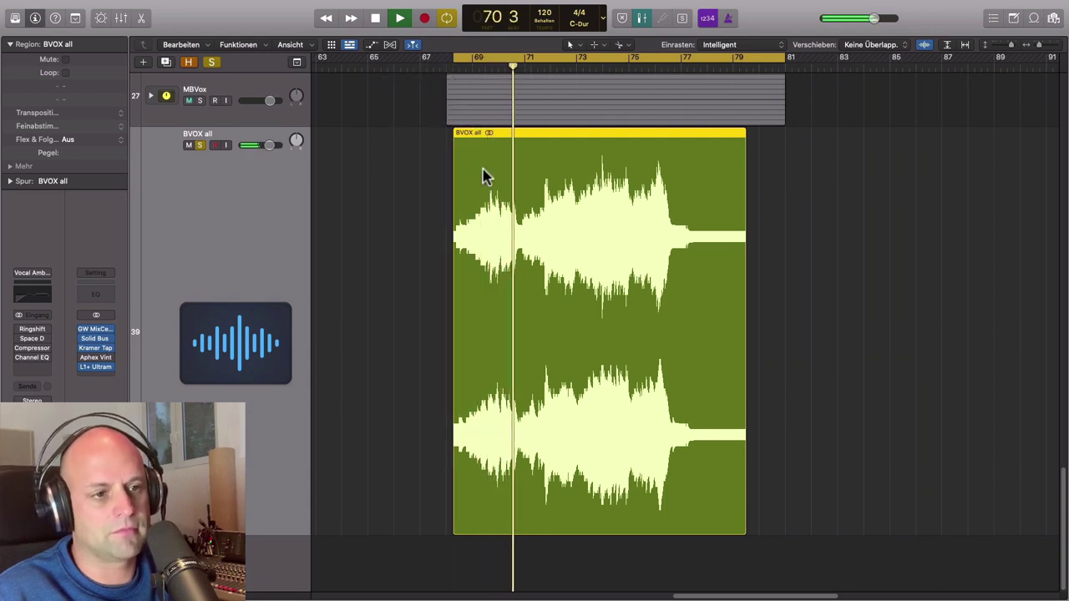
key(space)
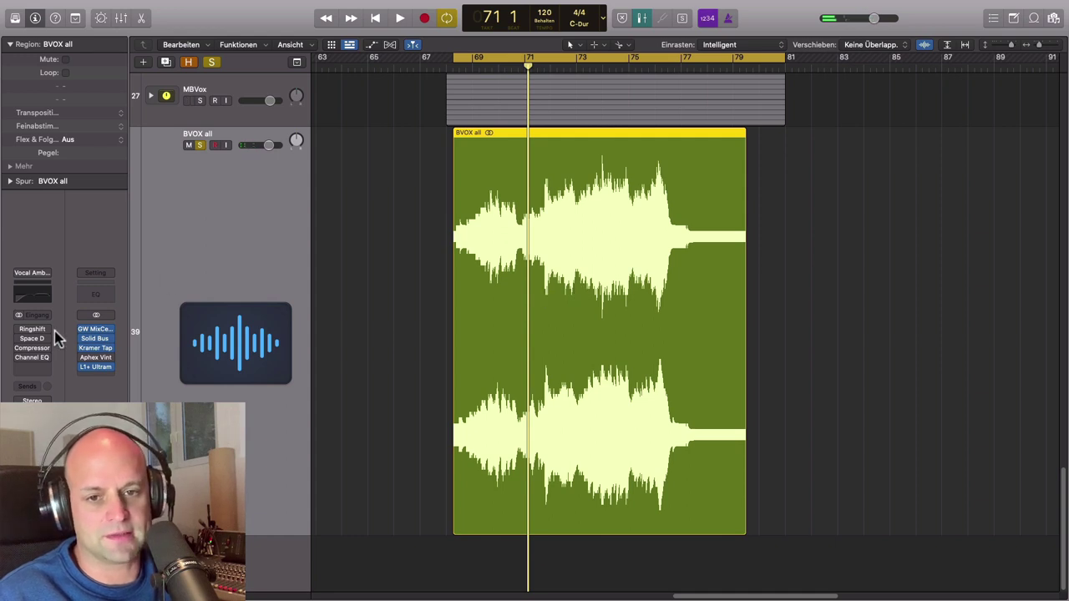
Open the Ringshifter insert on the BVOX all track and move its window over the end of the region.
mouse_move(37, 334)
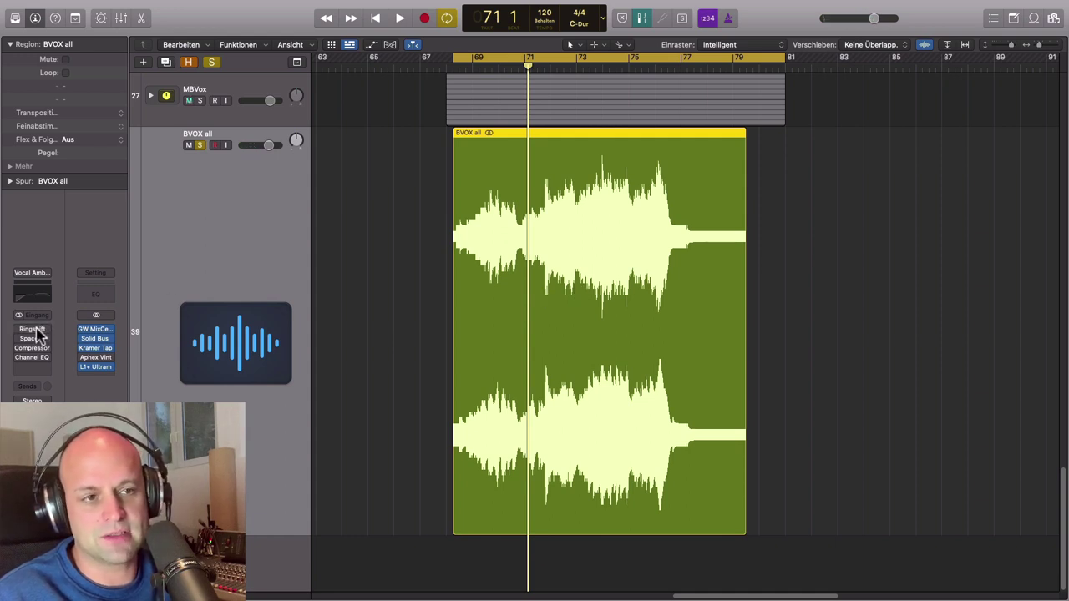
click(37, 334)
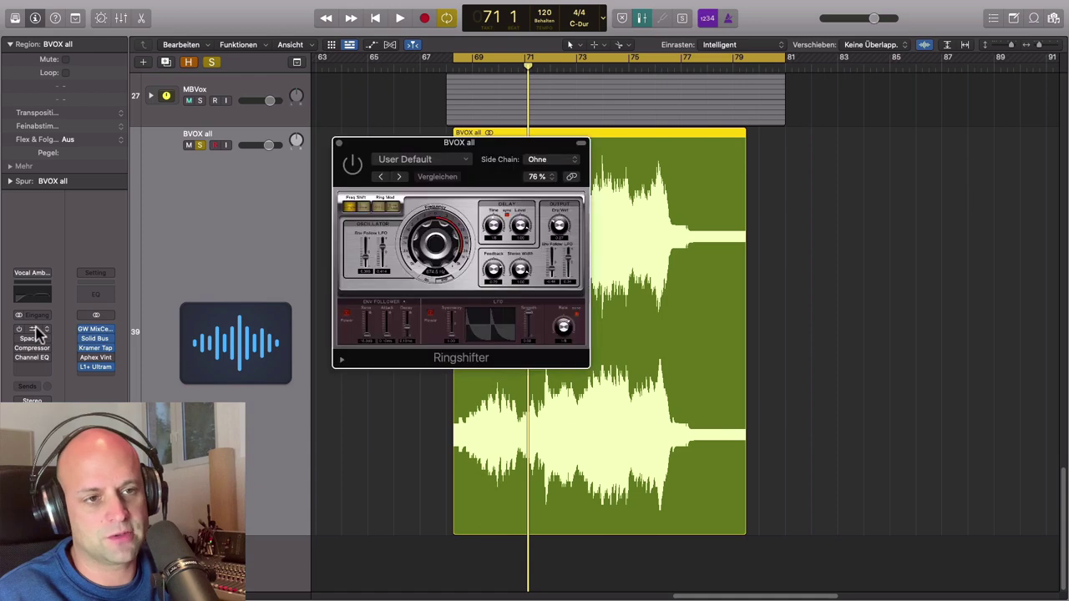
drag(490, 135, 854, 138)
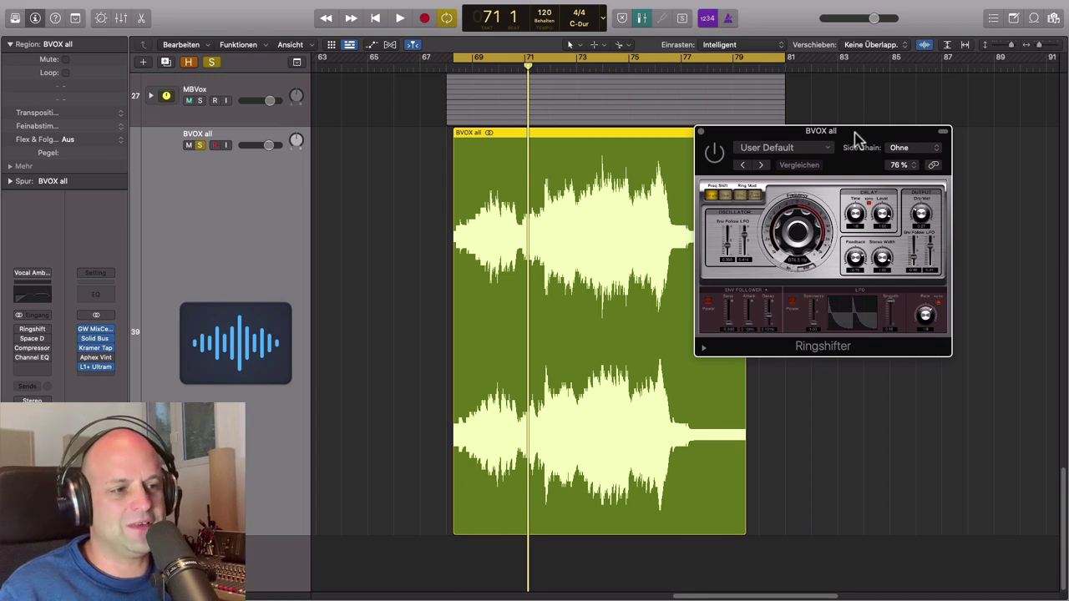
drag(855, 129, 824, 134)
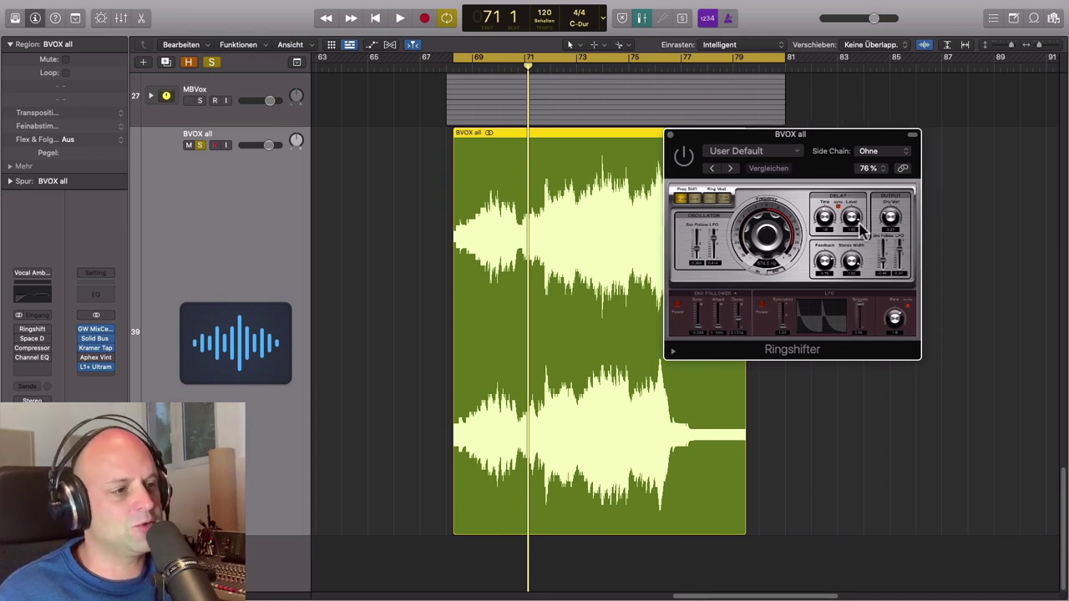
drag(841, 142, 813, 137)
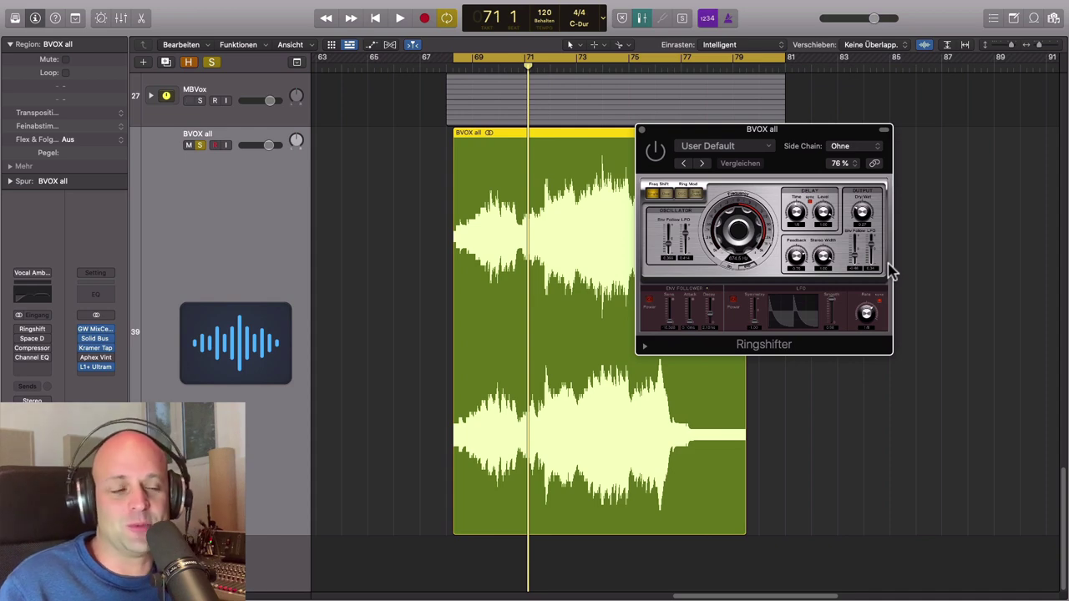
Play the BVOX all region from bar 68 and switch on the Ringshifter effect during playback.
click(456, 73)
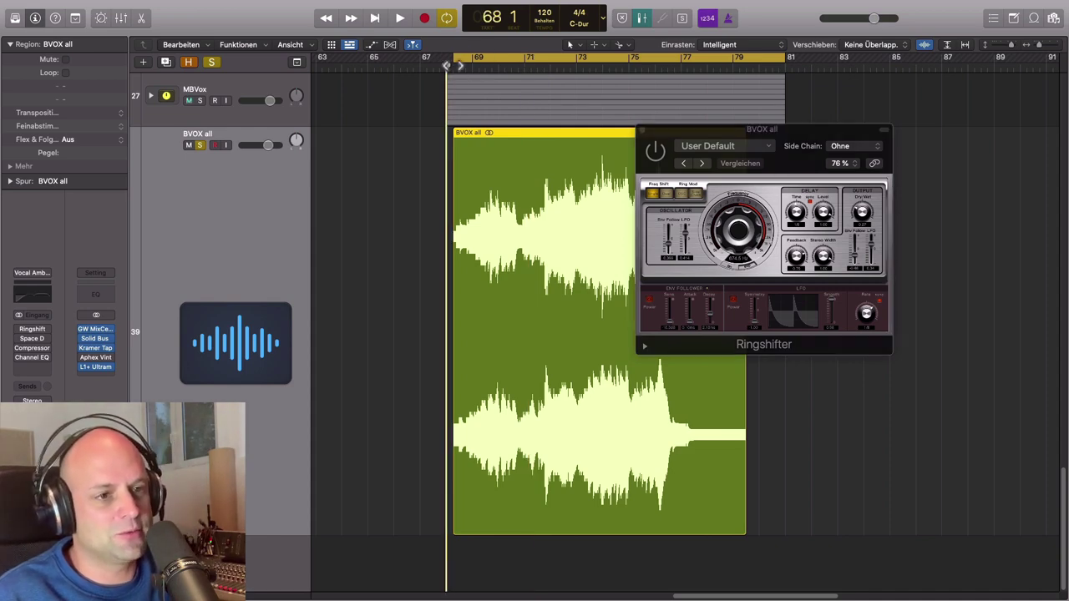
key(space)
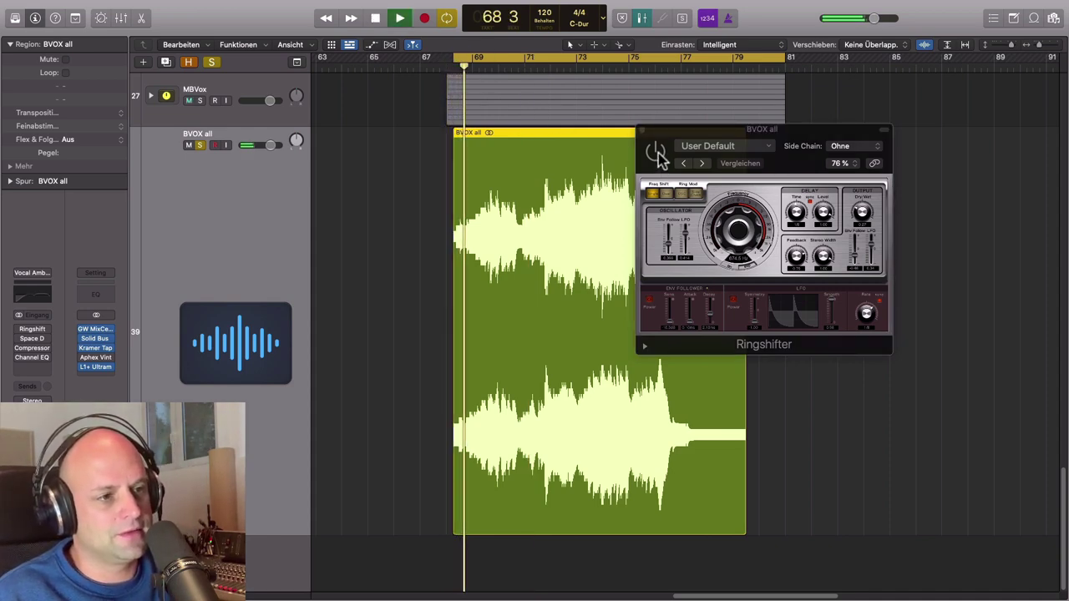
click(657, 152)
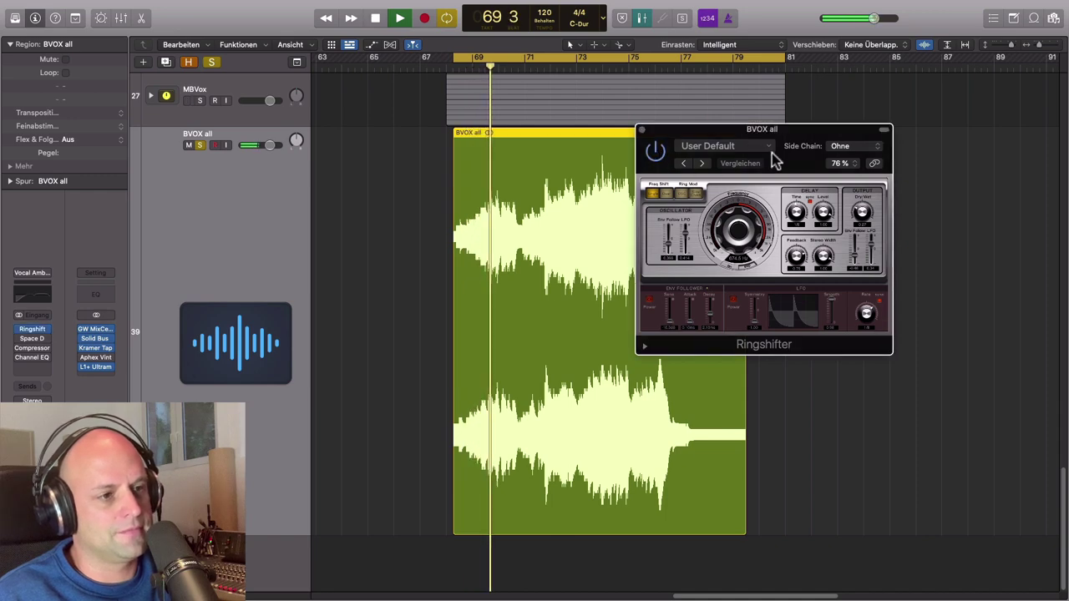
Lower the Ringshifter's oscillator frequency to about 120 Hz while listening, and stop playback.
drag(805, 140, 782, 127)
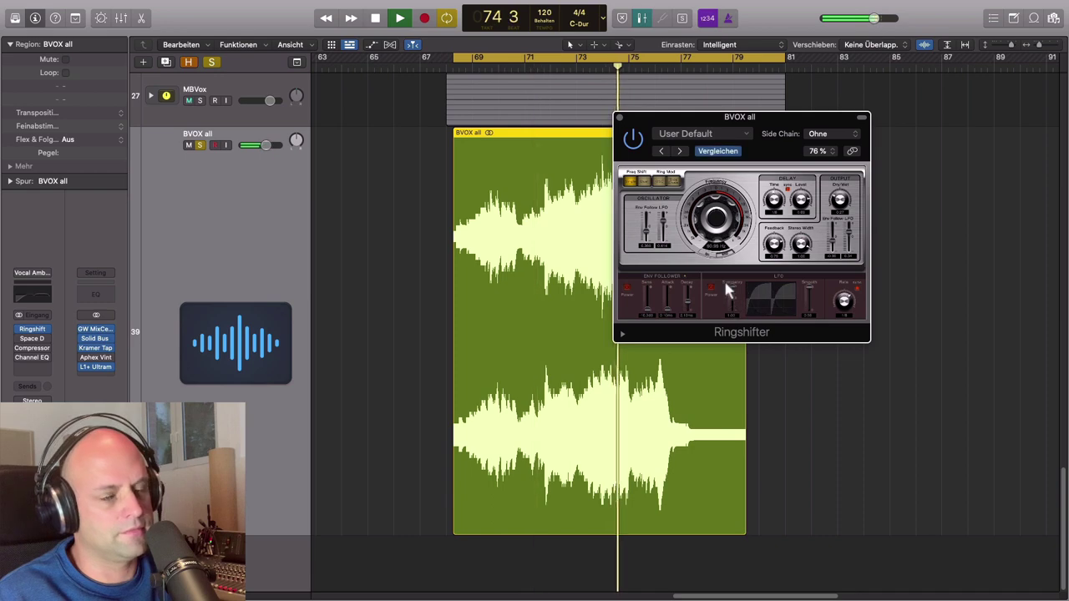
drag(723, 286, 730, 331)
drag(795, 131, 768, 127)
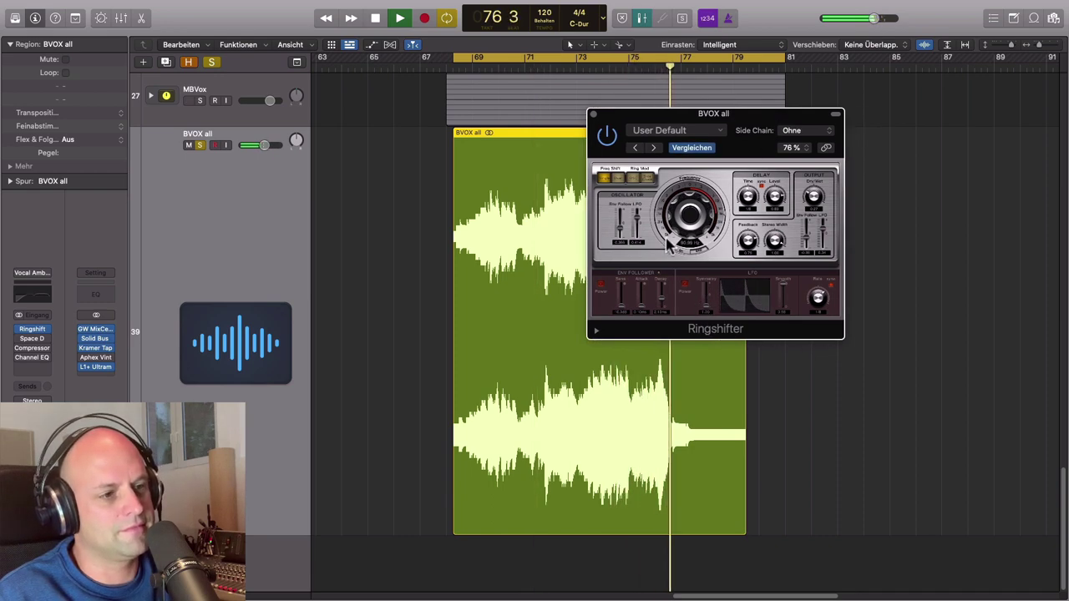
drag(685, 219, 683, 234)
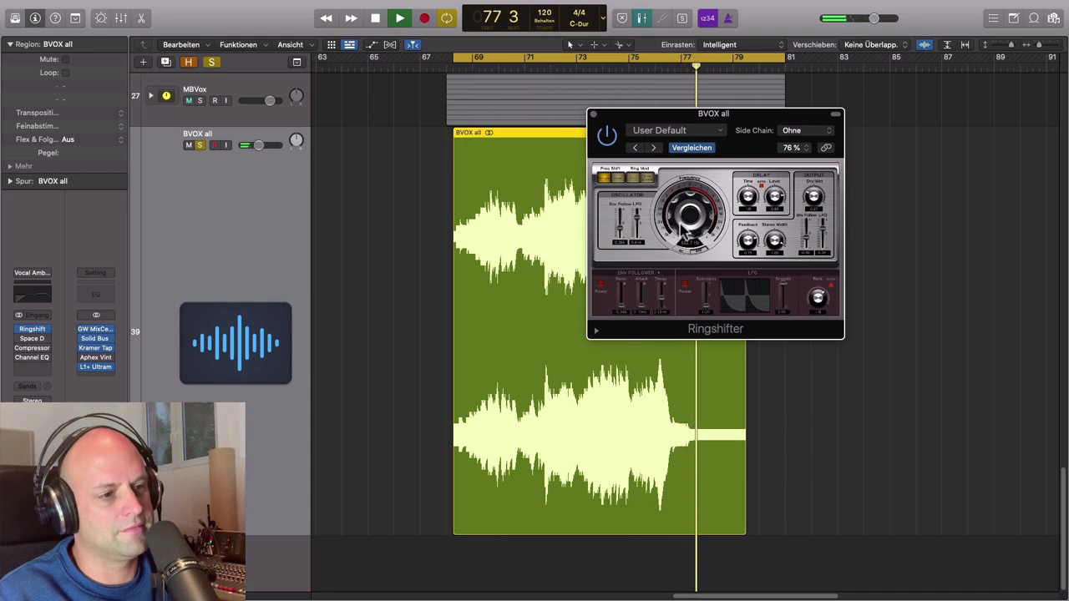
key(space)
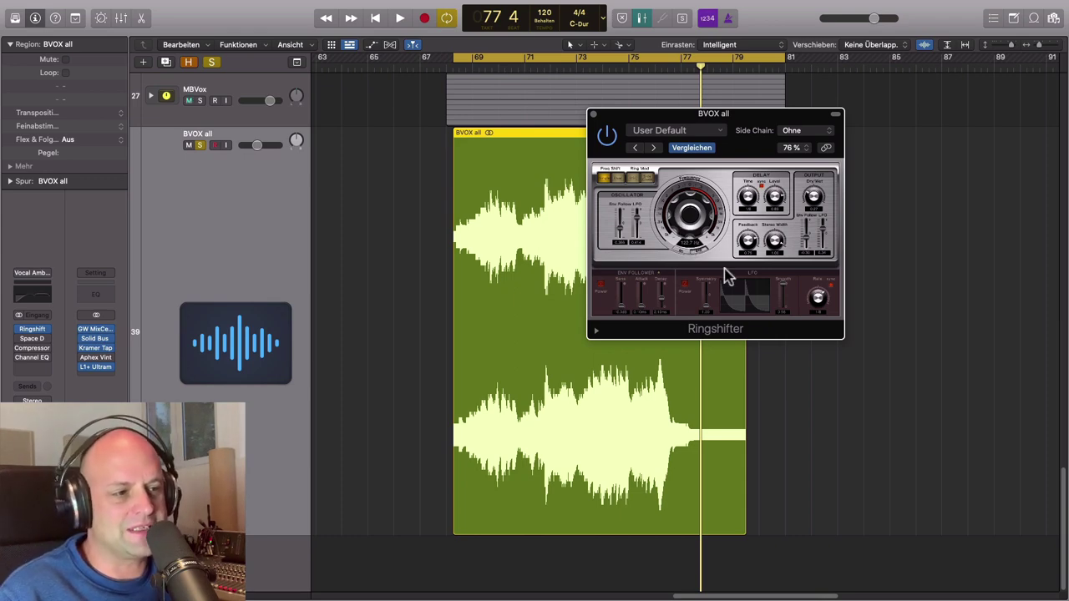
Close the Ringshifter, open the Space Designer insert on the BVOX all track beside the region's start and switch it on.
click(592, 114)
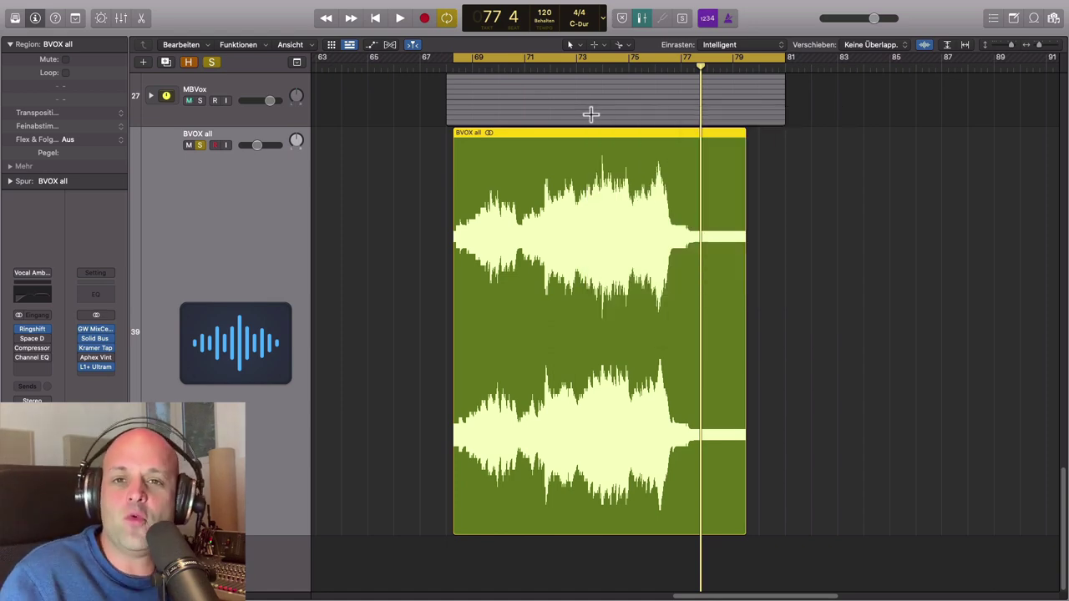
key(space)
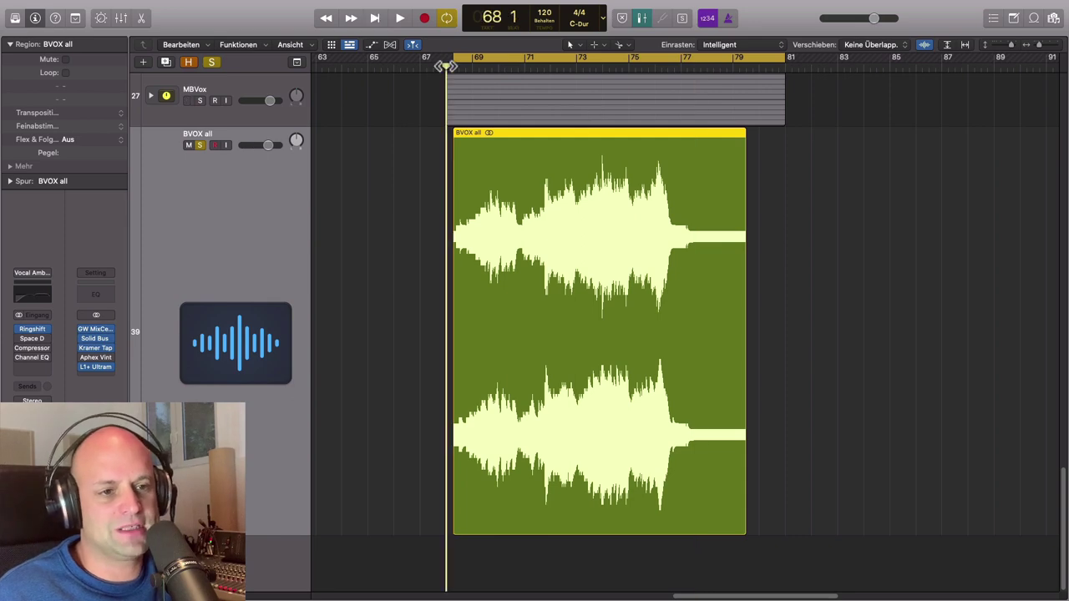
click(30, 339)
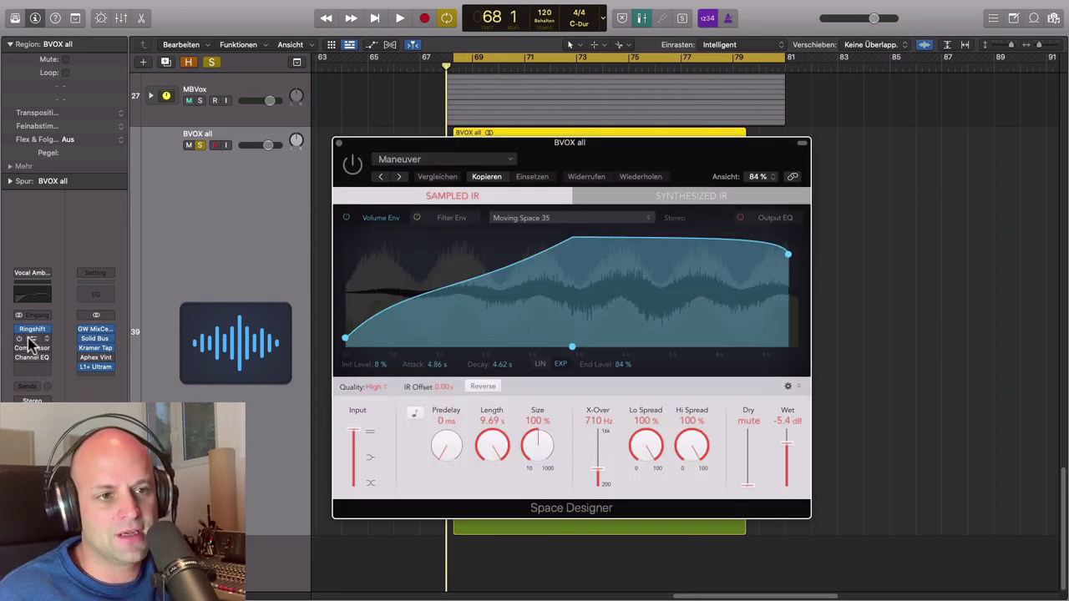
drag(659, 156, 807, 116)
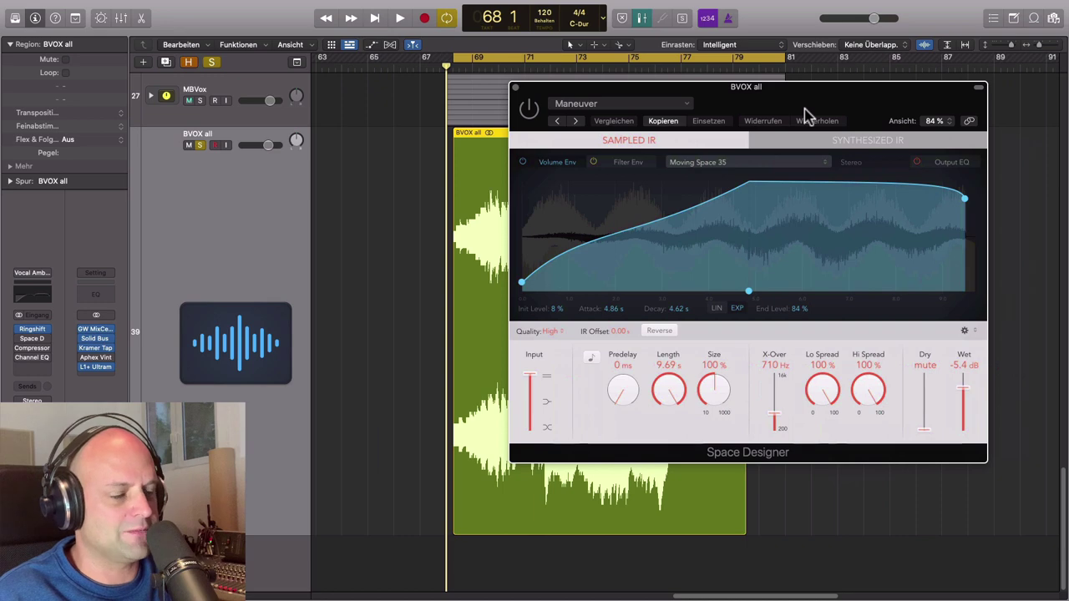
drag(804, 108, 801, 141)
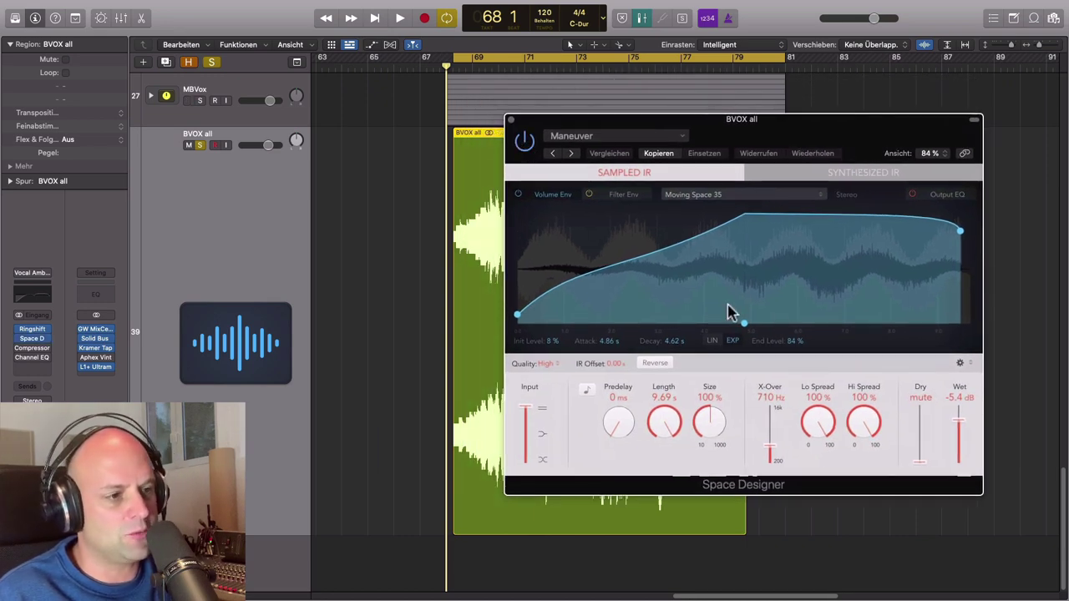
Audition the BVOX all region from bar 68 with Space Designer's Maneuver setting active, and stop playback.
key(space)
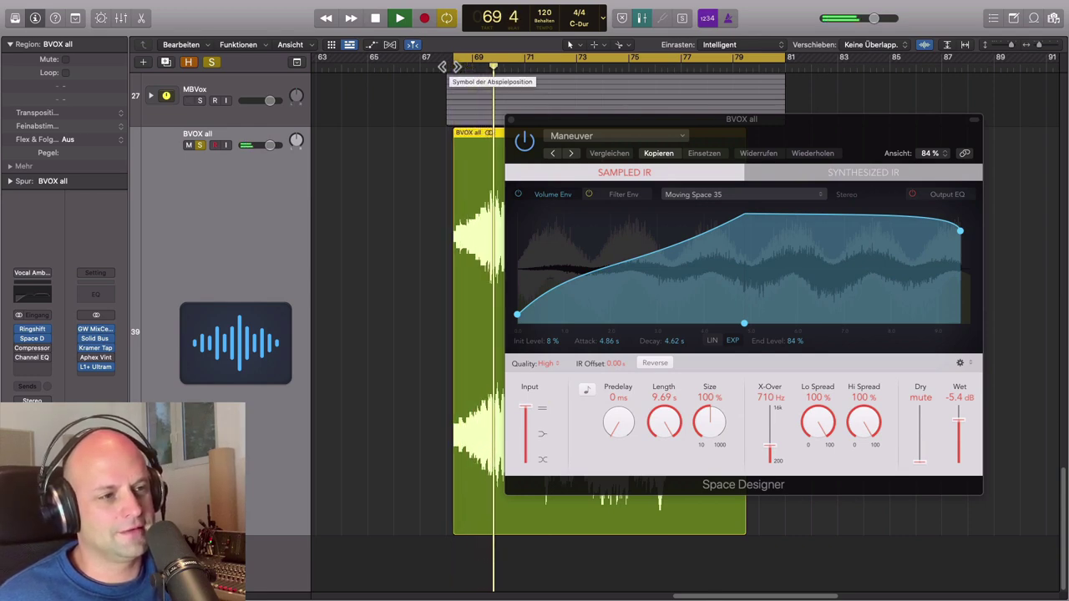
drag(865, 126, 769, 100)
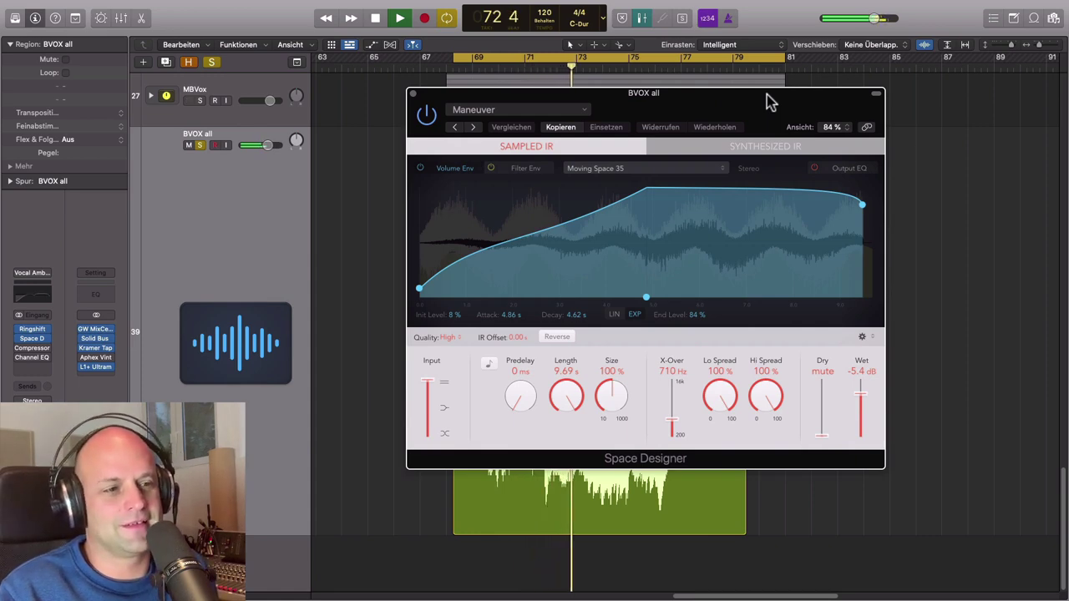
key(space)
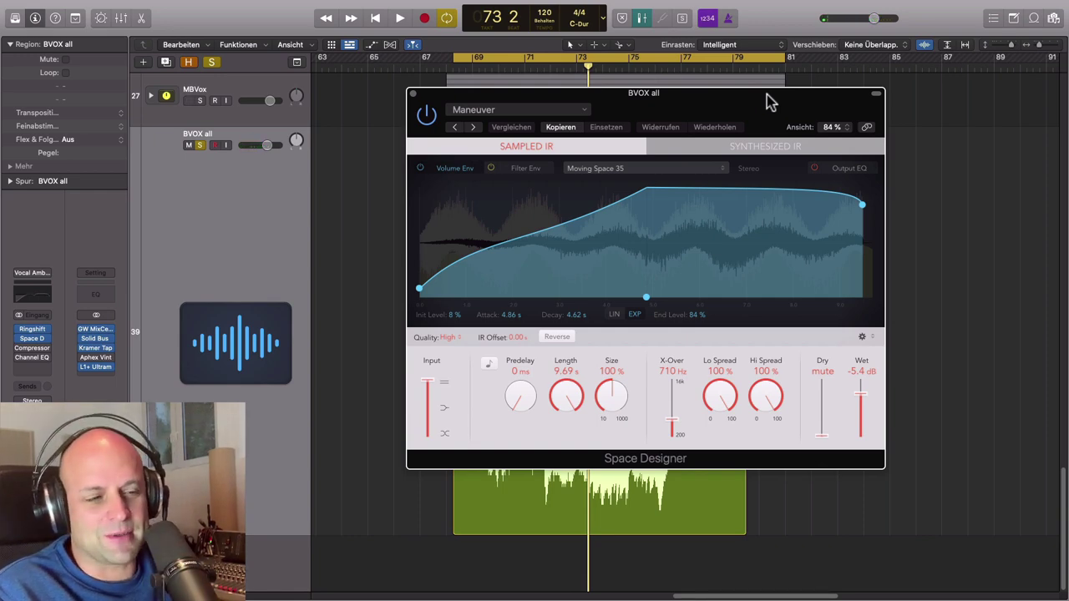
Try the Reverse option on Space Designer's impulse response, and recall the plug-in's default setting.
click(558, 338)
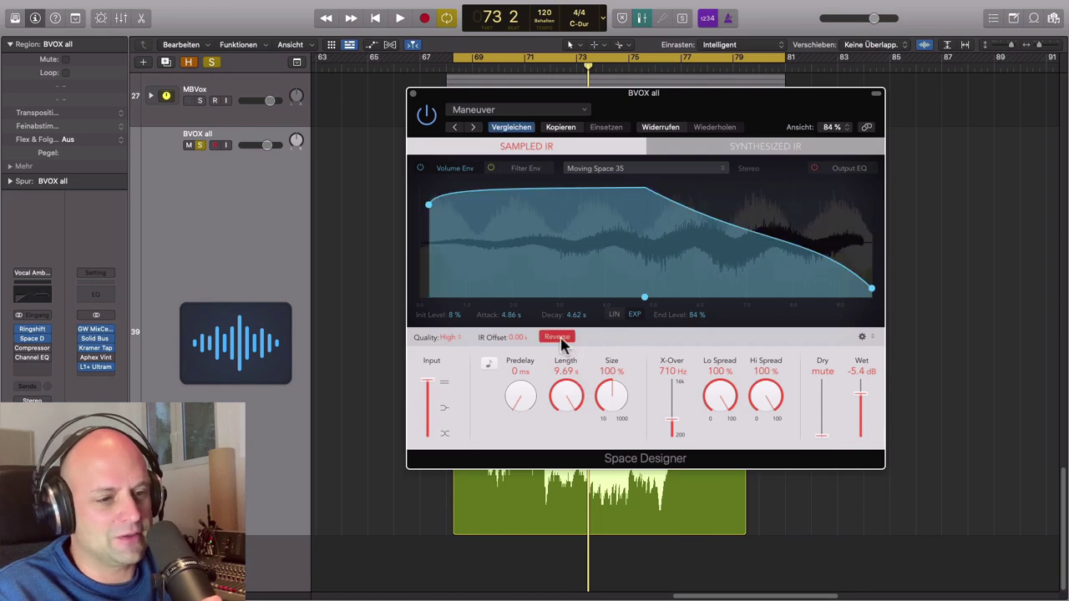
click(559, 337)
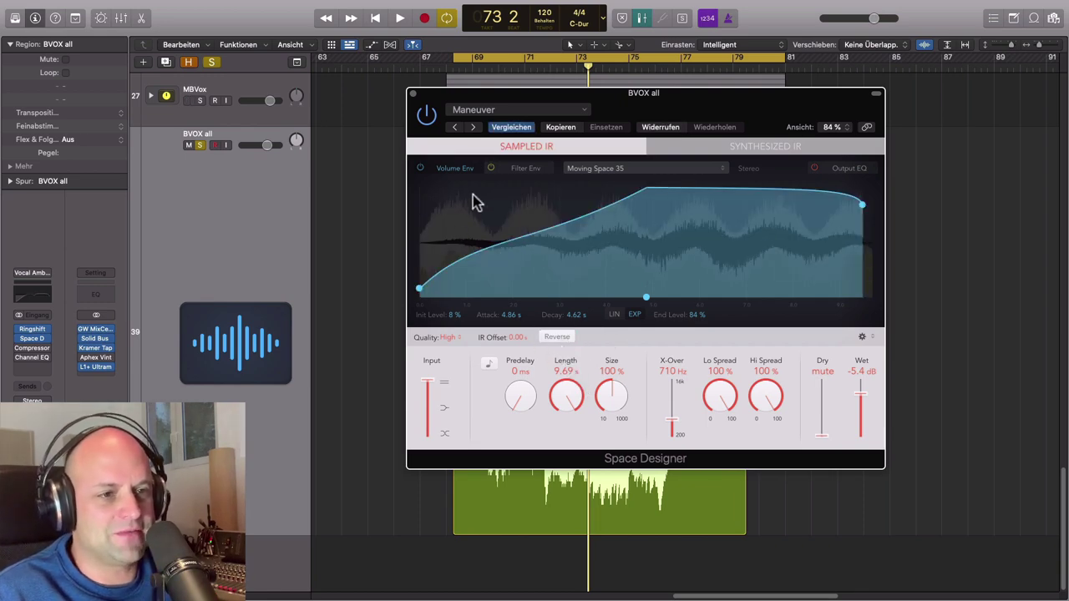
click(588, 113)
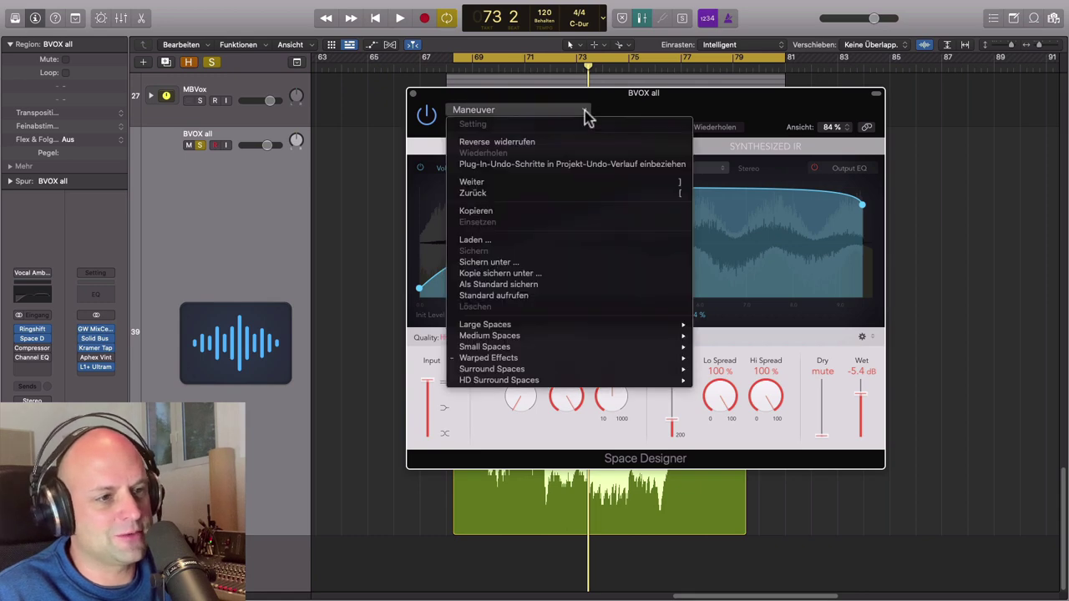
click(513, 302)
drag(644, 107, 594, 143)
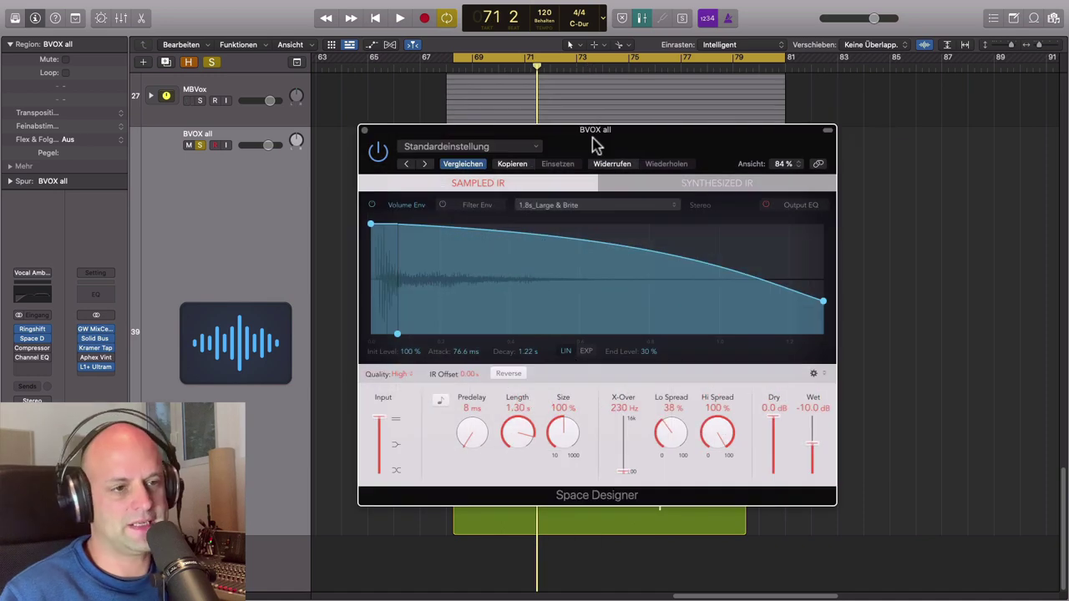
Load the Maneuver preset from the Moving Spaces group of Warped Effects in Space Designer and audition the region with it.
click(534, 146)
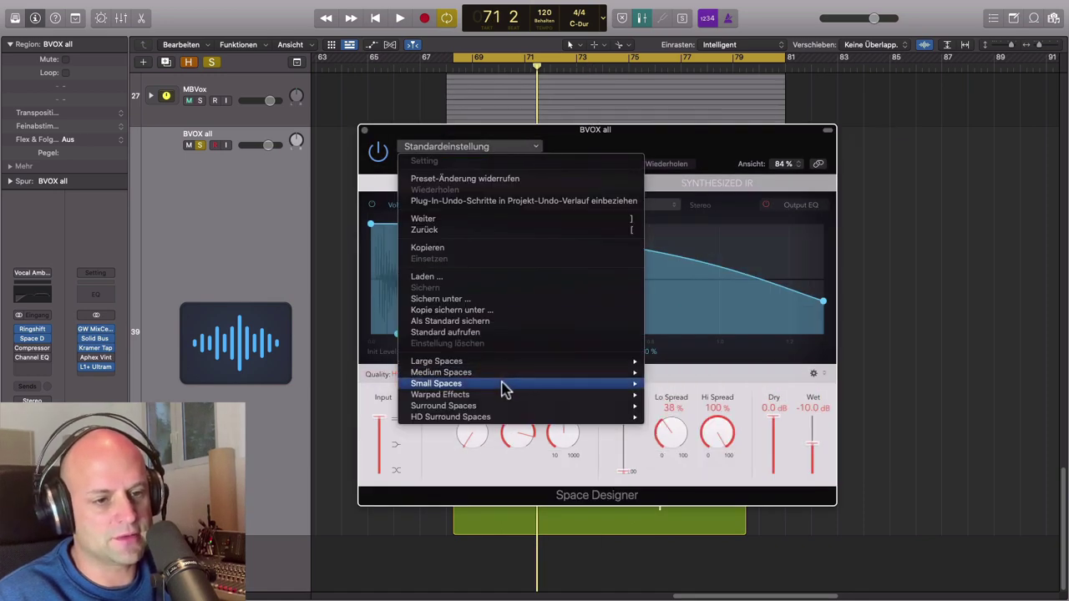
mouse_move(499, 397)
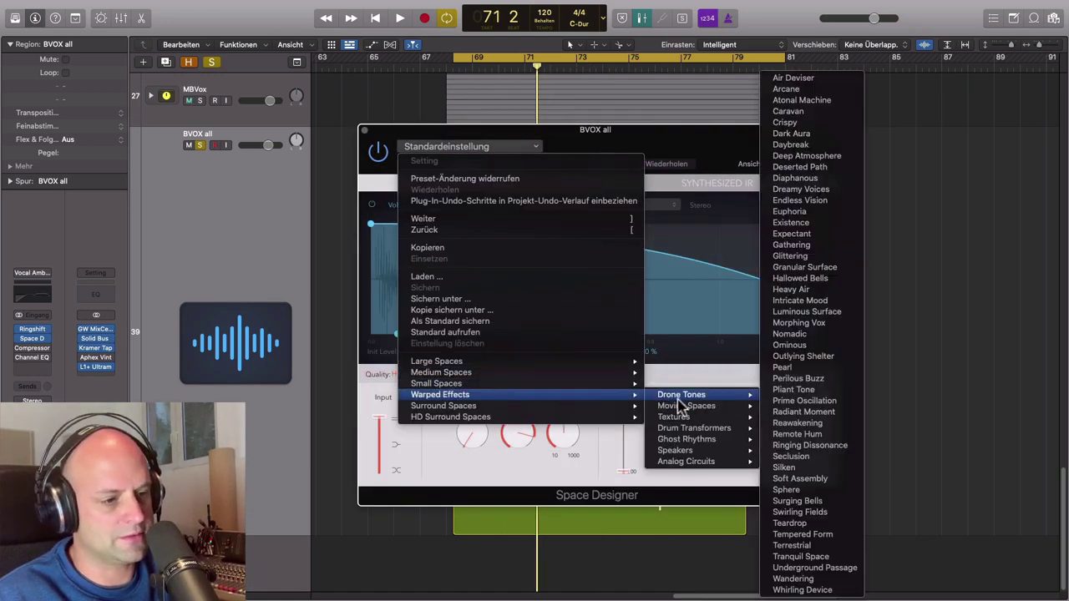
mouse_move(685, 410)
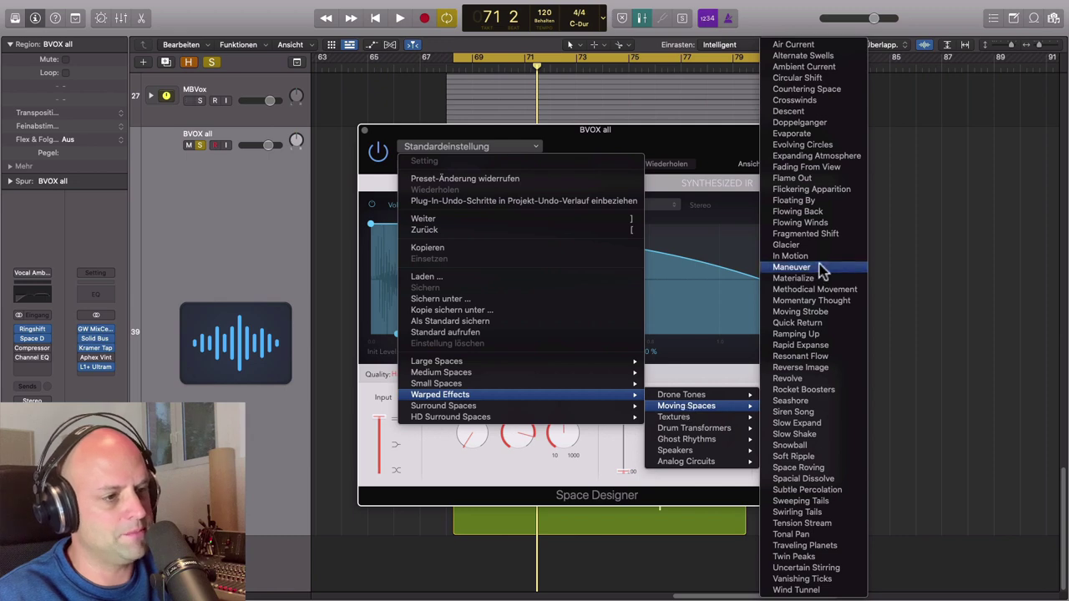
click(791, 267)
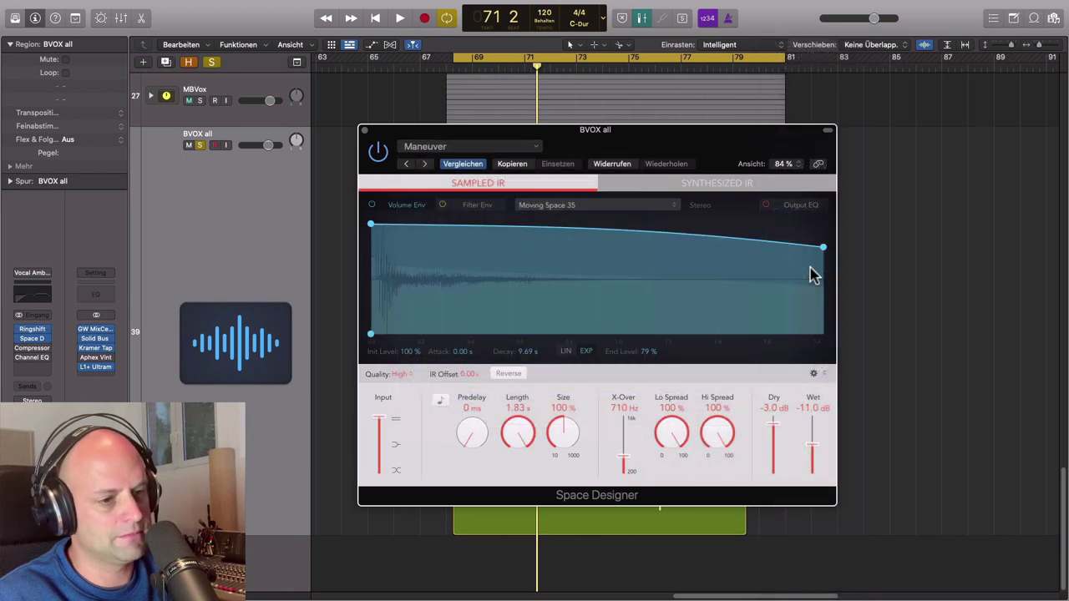
key(space)
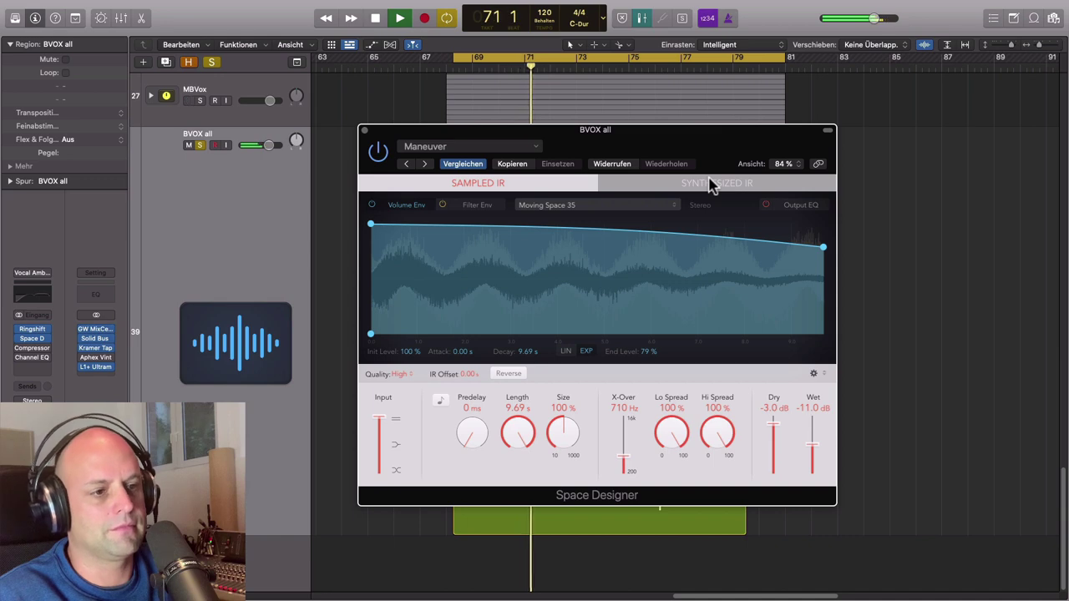
key(space)
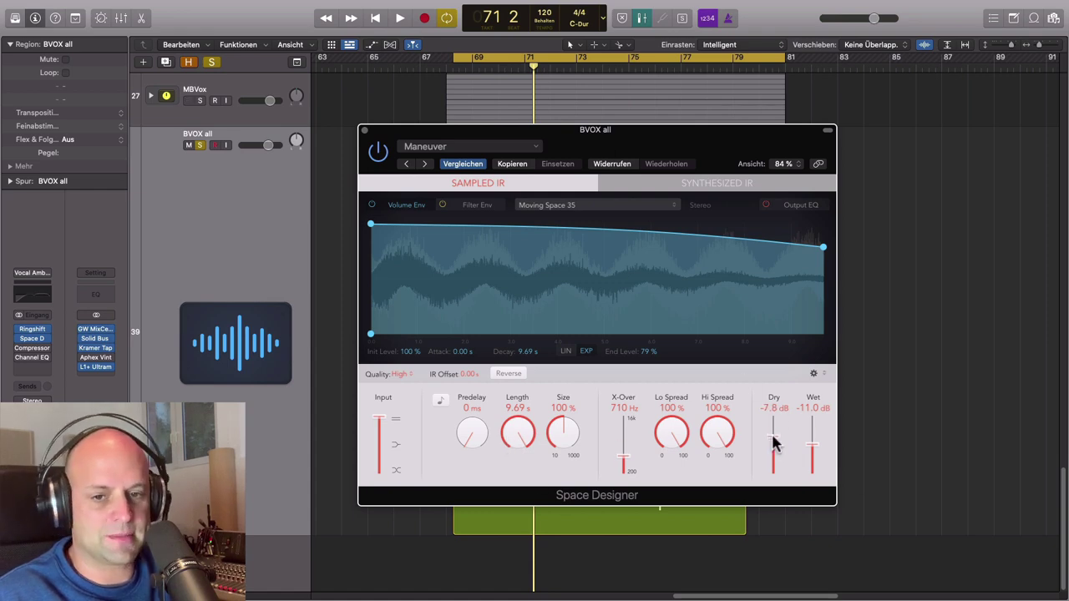
Mute Space Designer's dry signal, raise its wet level to -3.8 dB with 8 ms predelay, and audition the region.
drag(774, 443, 776, 502)
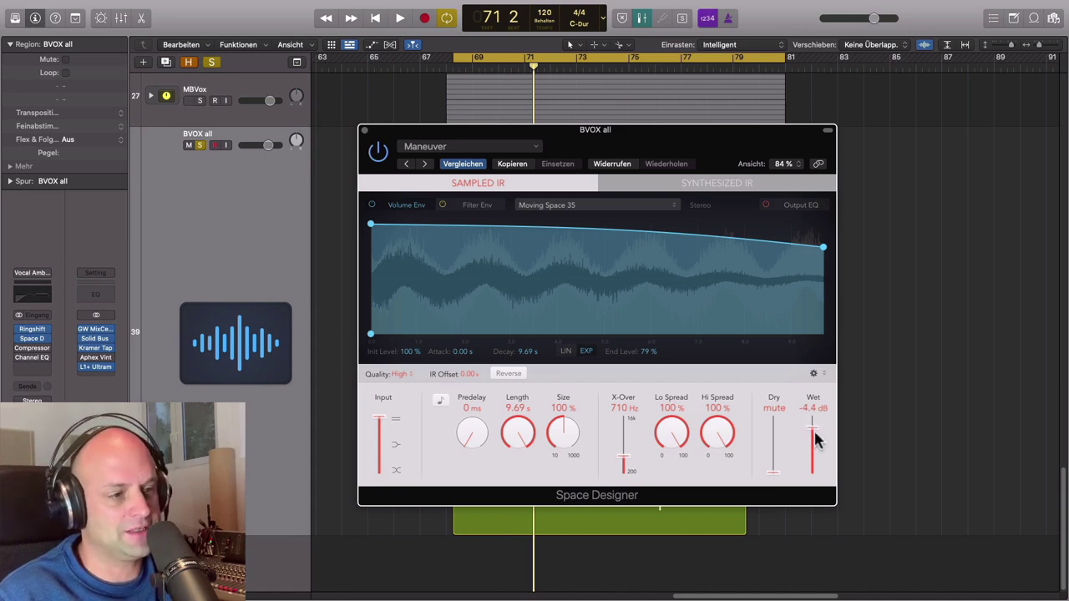
key(space)
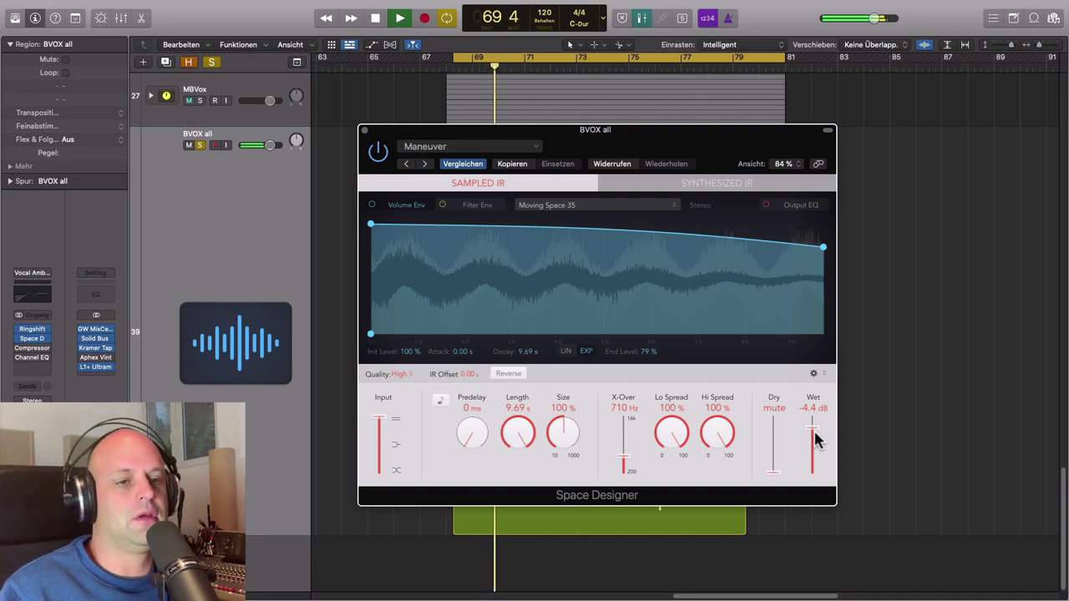
key(space)
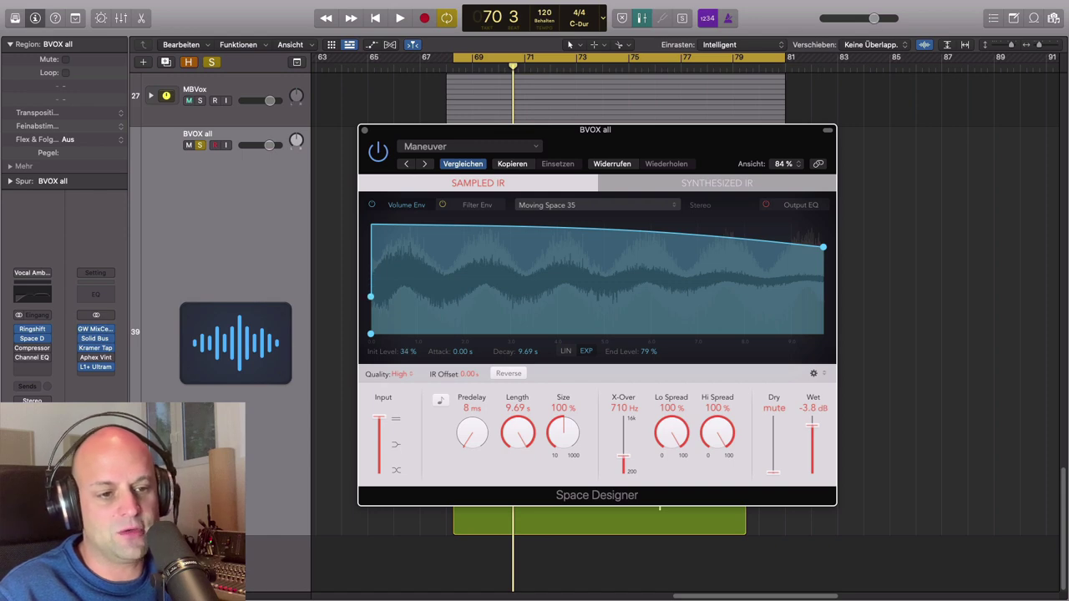
Shape Space Designer's volume envelope with 7 % initial level, 4.42 s attack, 4.96 s decay, 83 % end level and a flatter attack curve.
drag(409, 351, 464, 275)
drag(464, 357, 462, 350)
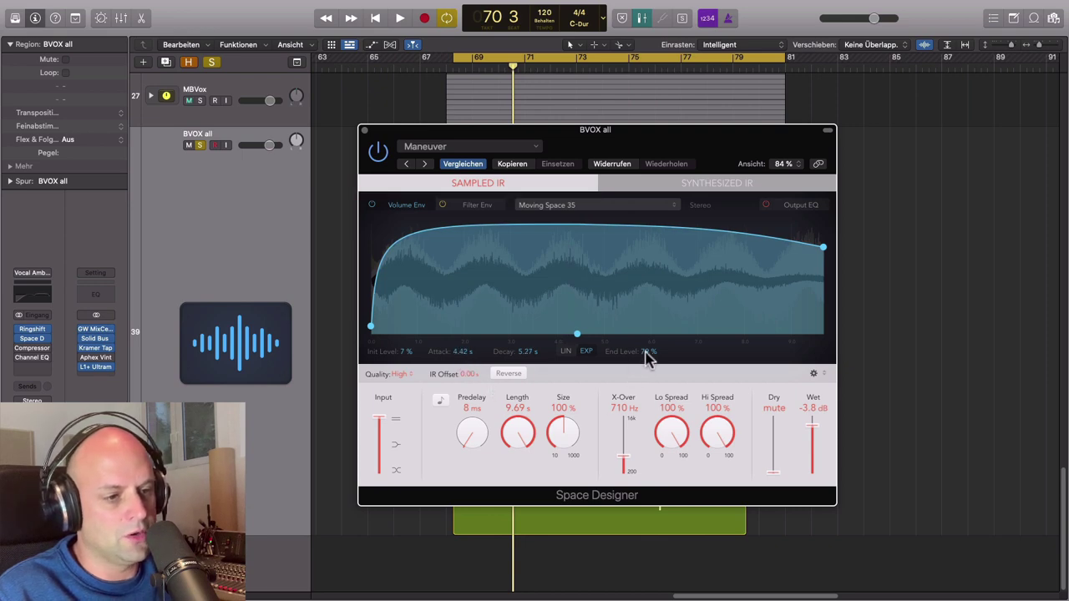
drag(648, 354, 649, 339)
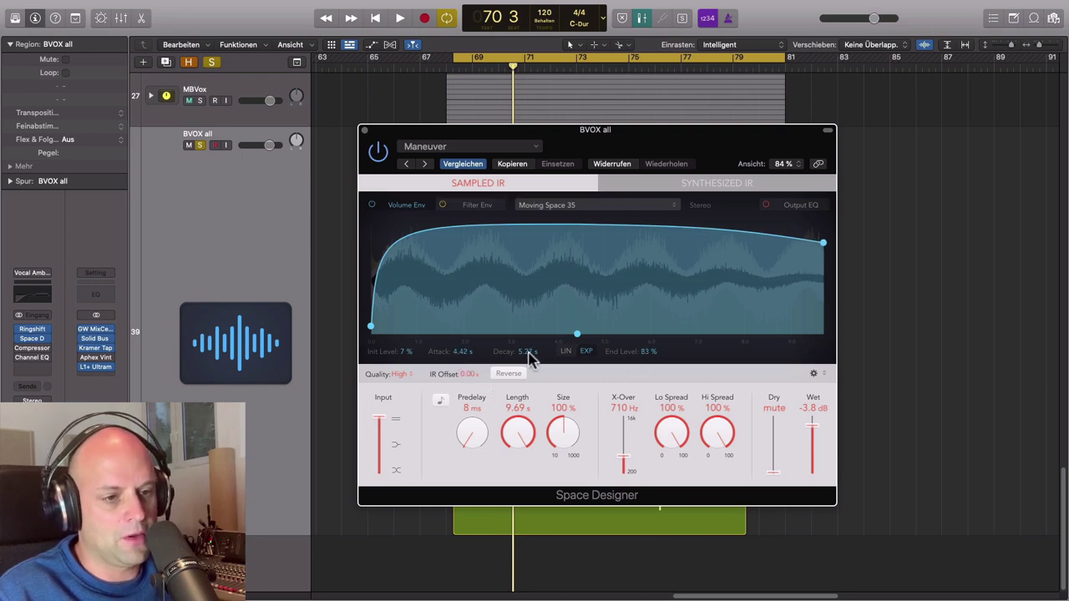
drag(530, 352, 529, 355)
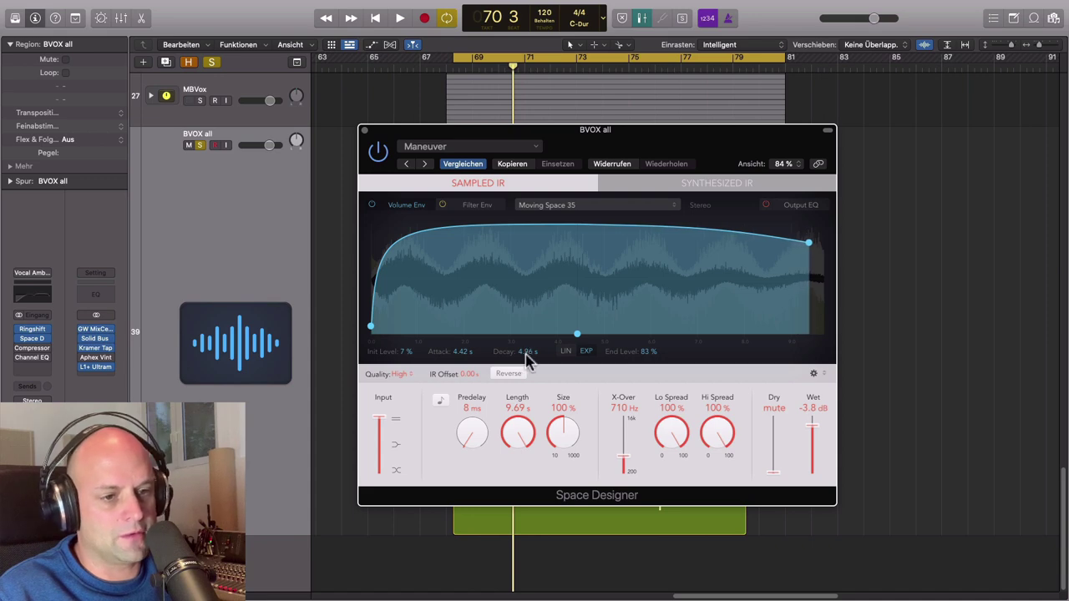
drag(389, 233, 466, 266)
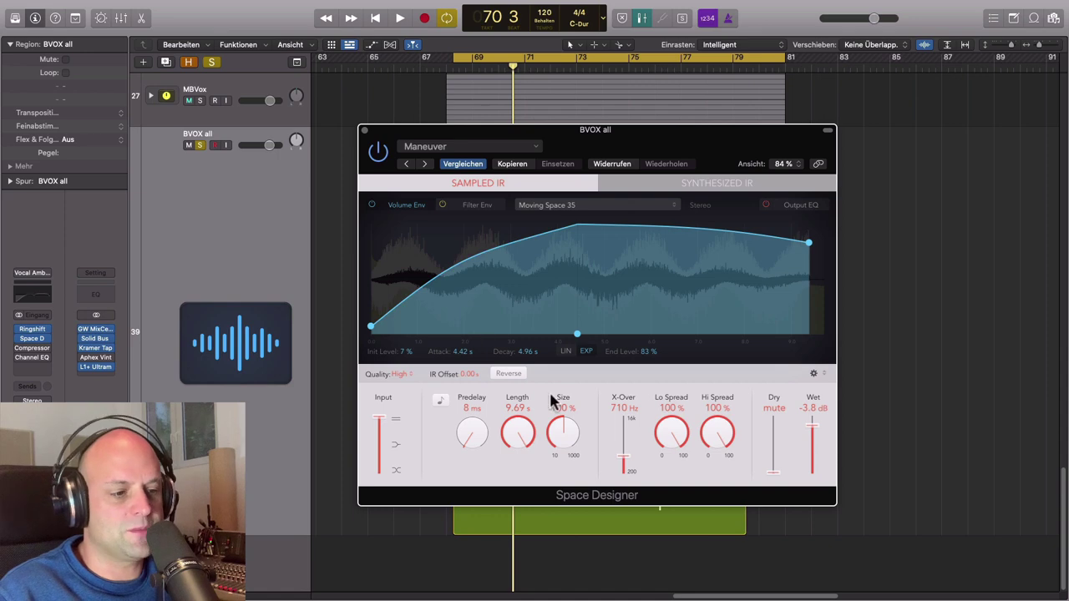
Audition the BVOX all region with the reshaped reverb envelope, stop playback and close Space Designer.
drag(610, 150, 767, 154)
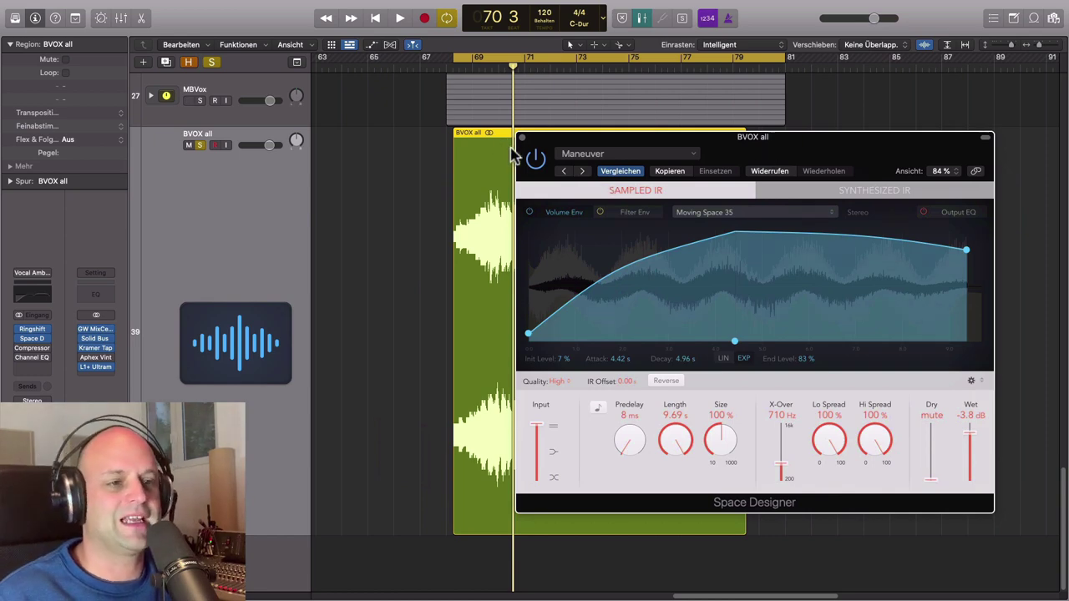
key(space)
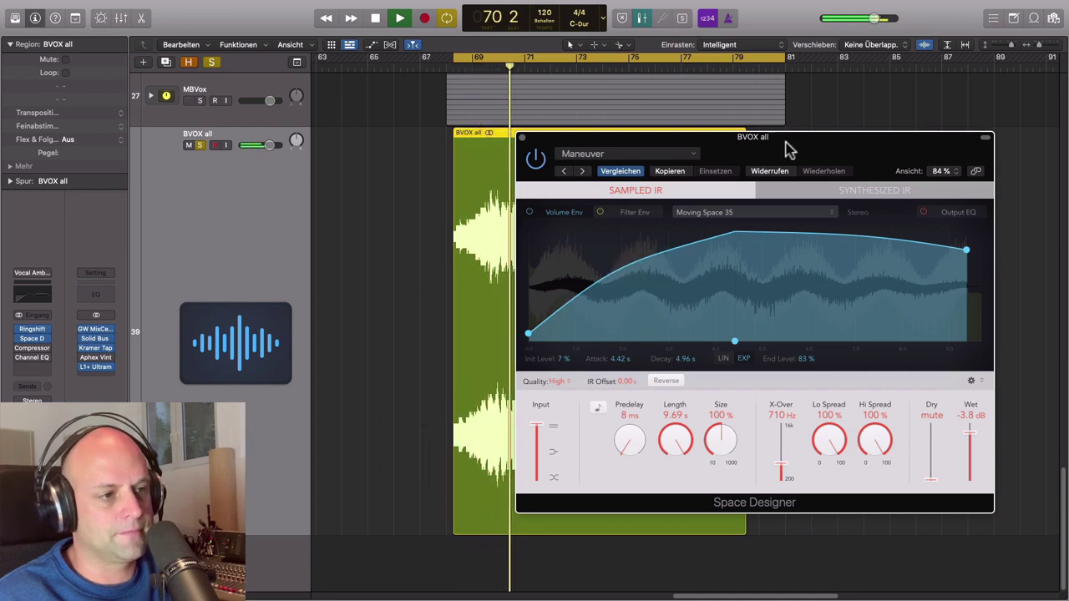
drag(789, 150, 827, 158)
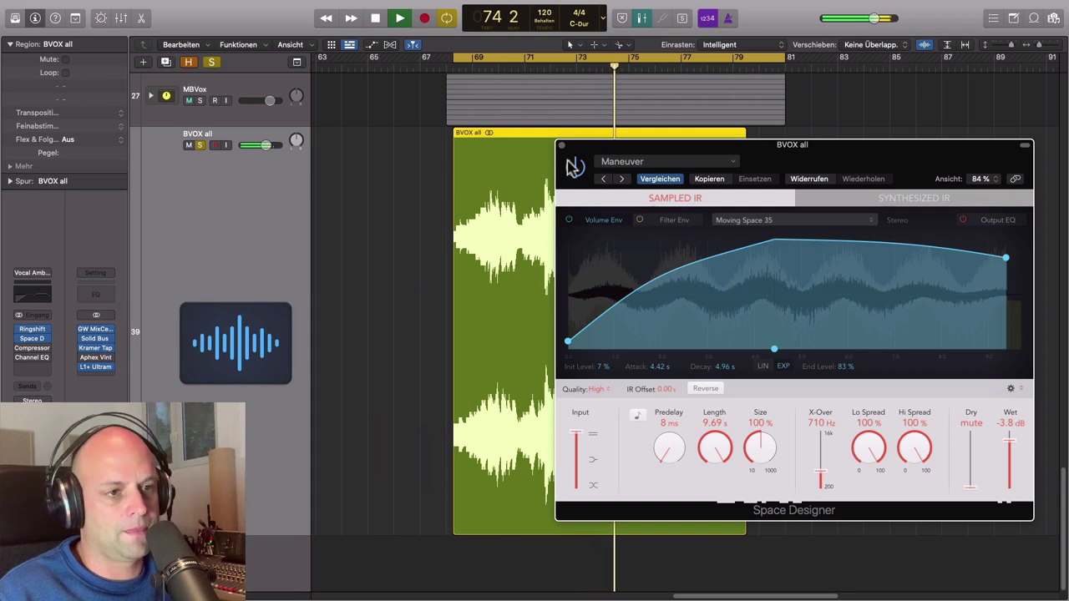
key(space)
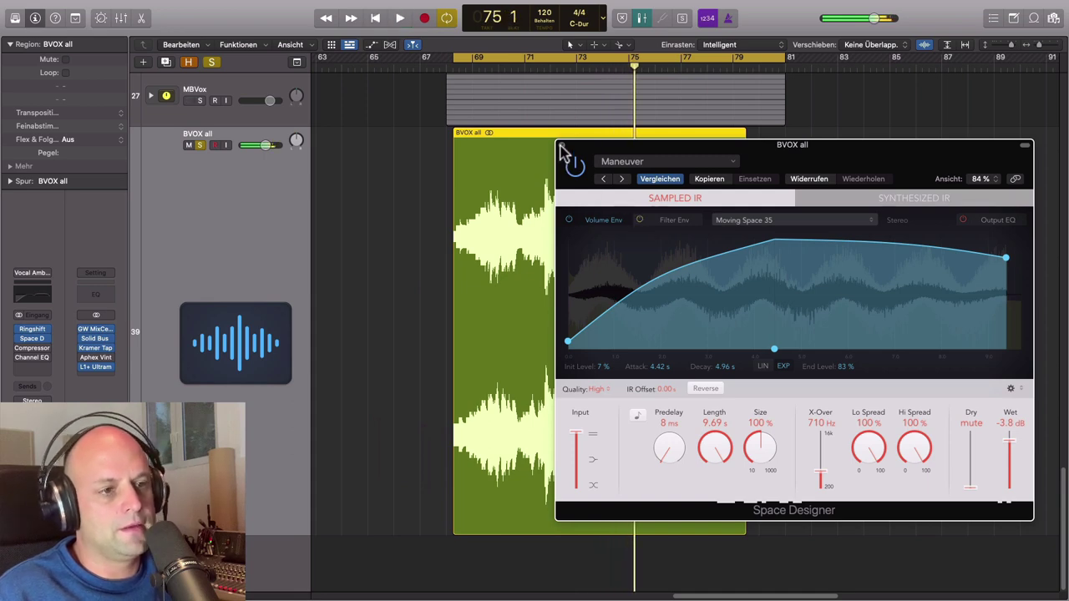
click(562, 146)
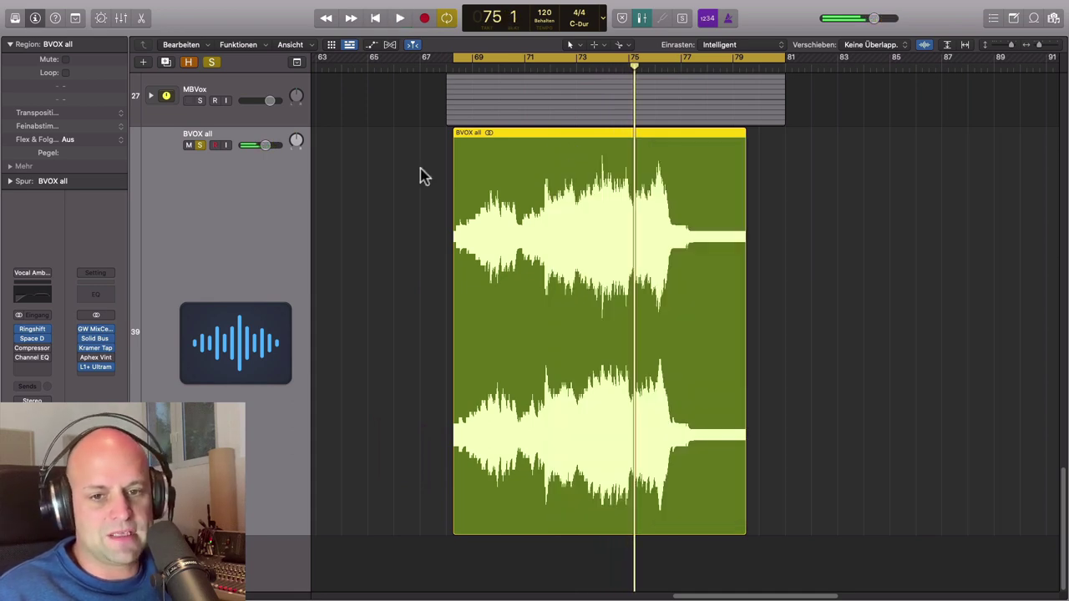
Enable the Compressor on the BVOX all track, and open its Channel EQ with the window over the region's lower part.
click(17, 348)
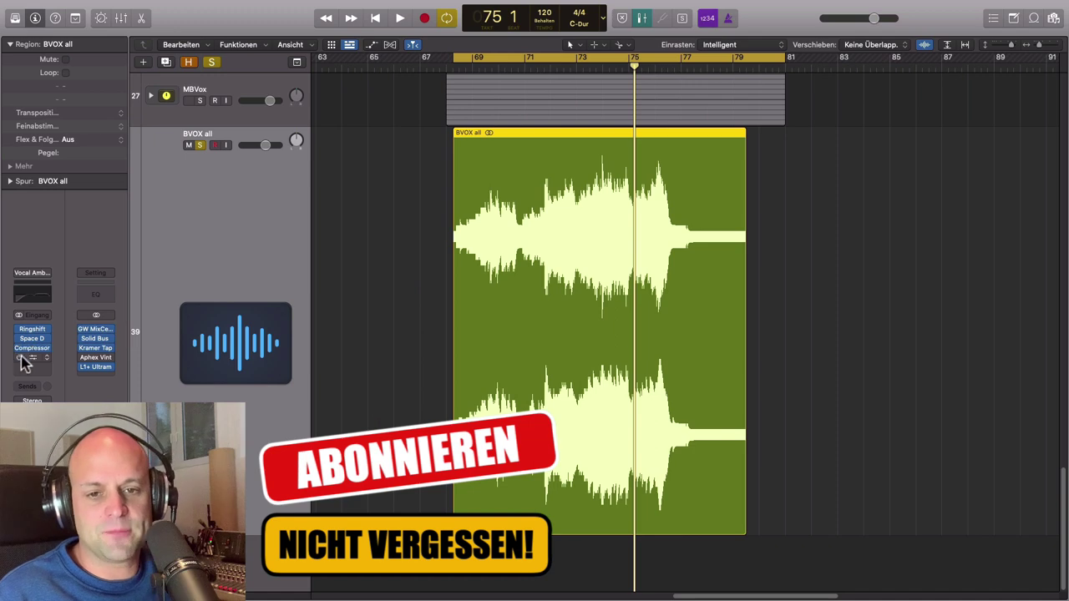
click(32, 358)
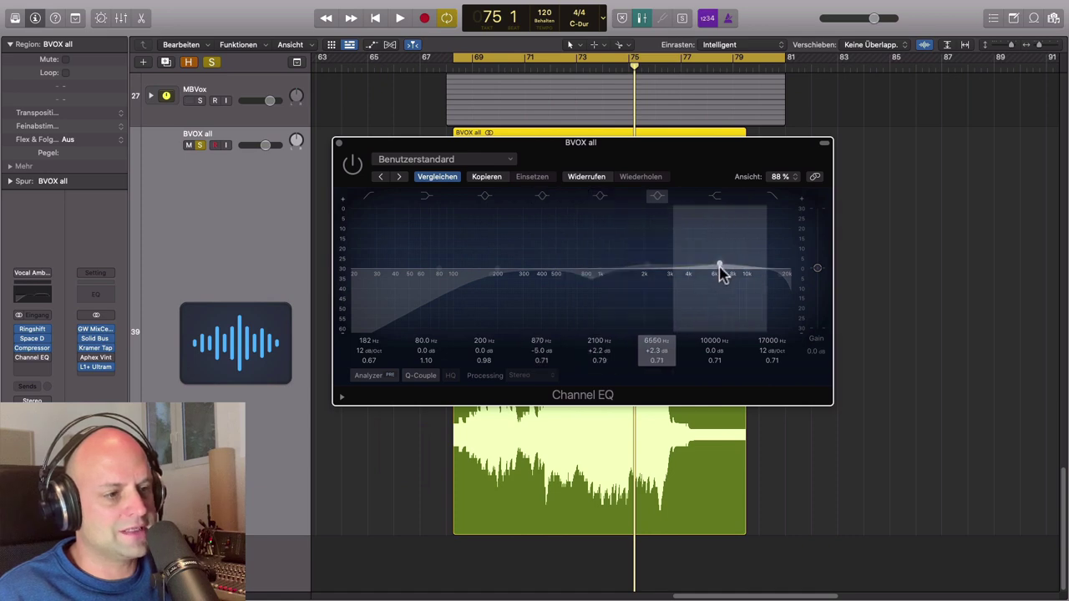
drag(714, 161, 868, 317)
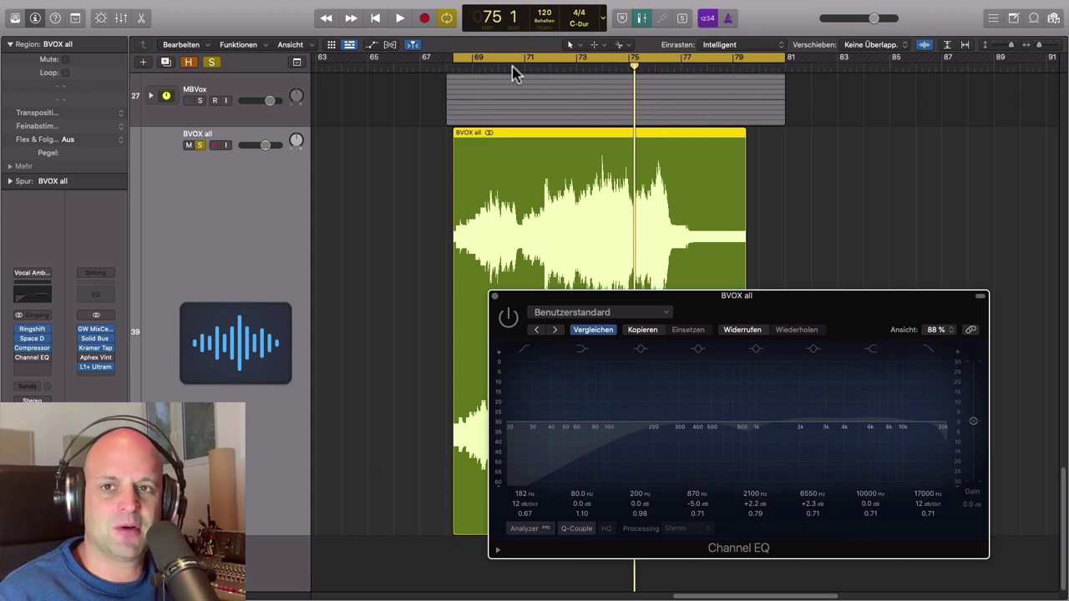
Play the region from about bar 70, switch on the Channel EQ and boost it to +4.1 dB at 2240 Hz and 6450 Hz.
click(515, 73)
key(space)
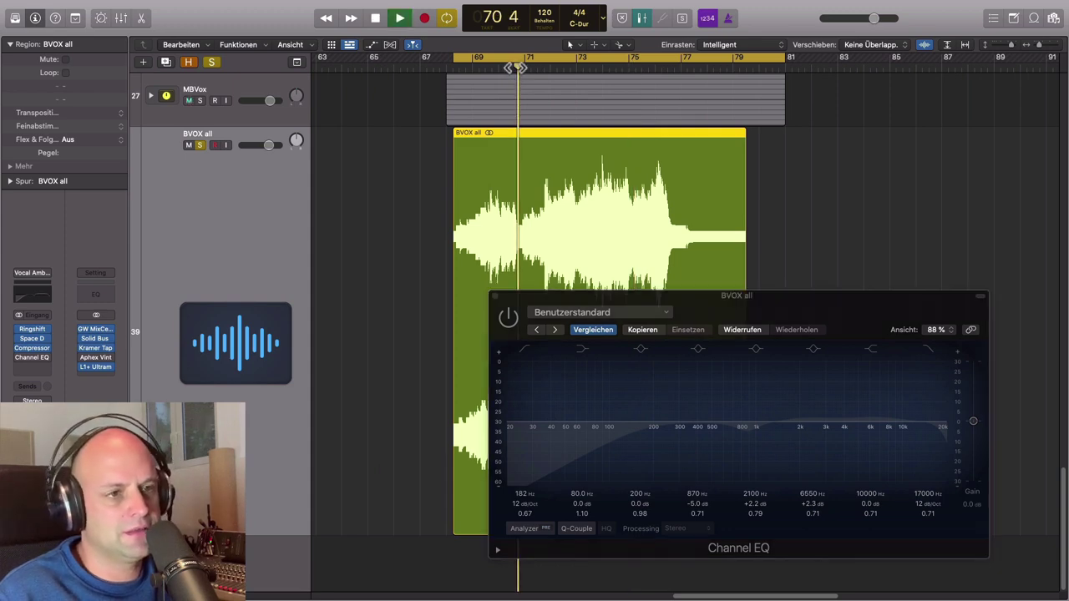
click(508, 320)
drag(803, 424, 807, 417)
drag(873, 422, 875, 418)
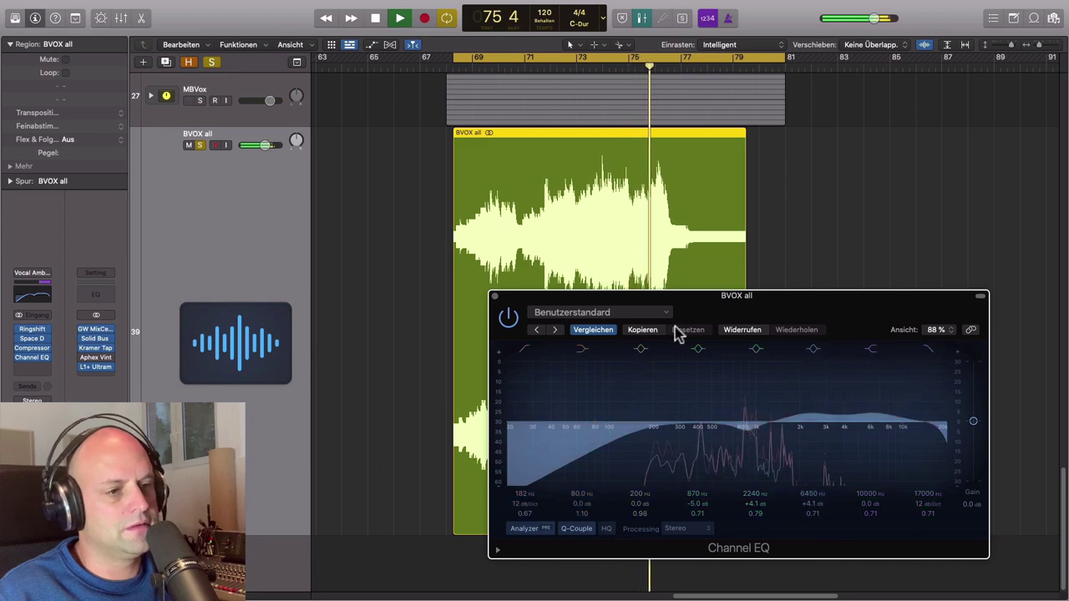
Stop playback and close the Channel EQ of the BVOX all track.
key(space)
click(495, 297)
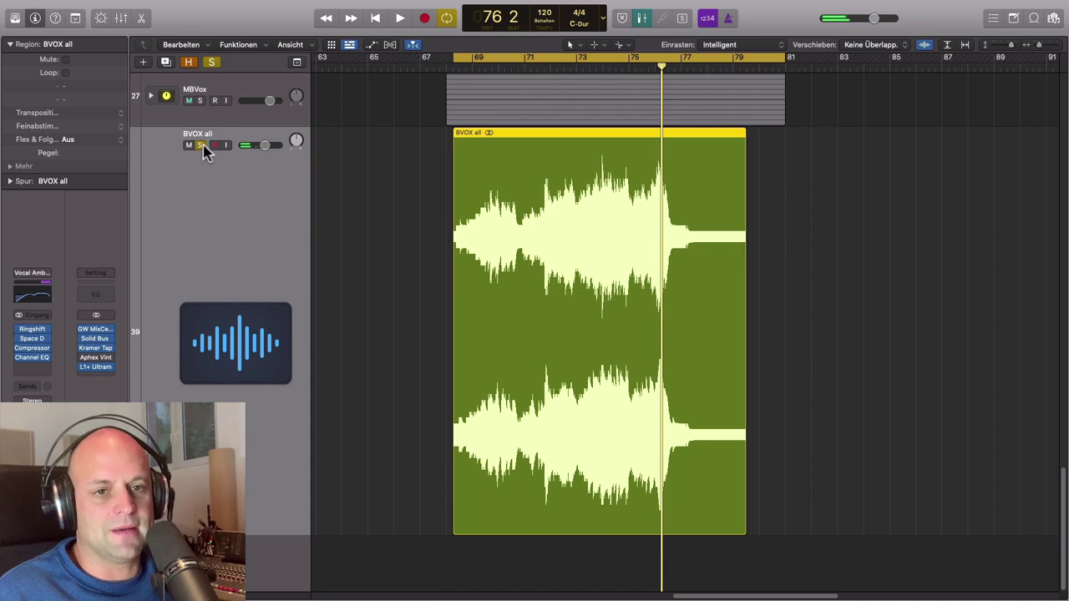
Bring the BVOX all track into the full mix by clearing its solo and mute, and mute the MBVox track.
click(315, 250)
scroll(321, 266, up, 10)
key(super+Left)
key(super+Left)
key(super+Left)
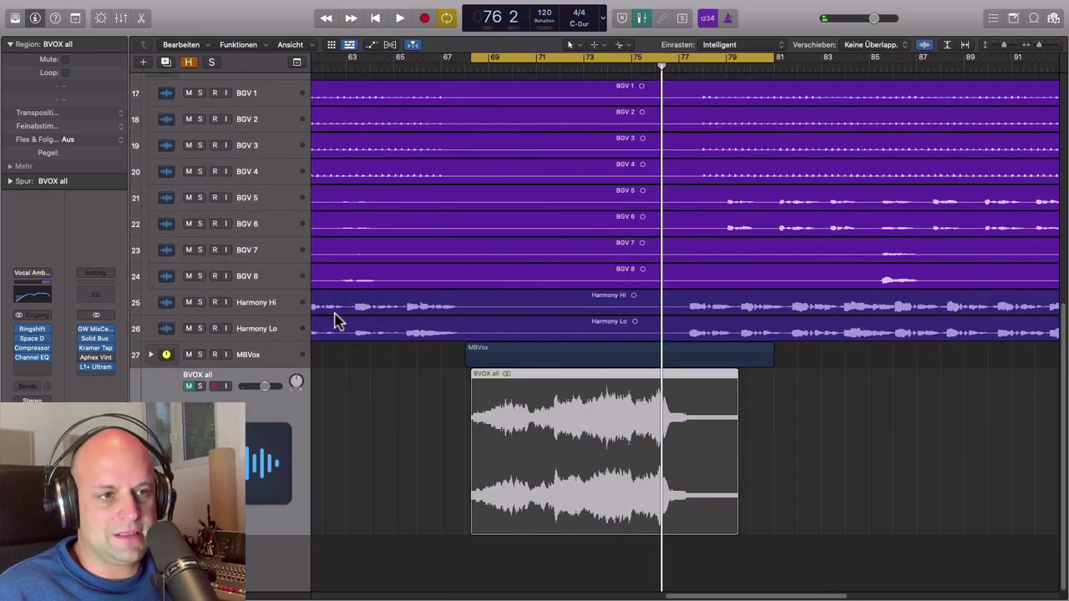
click(192, 390)
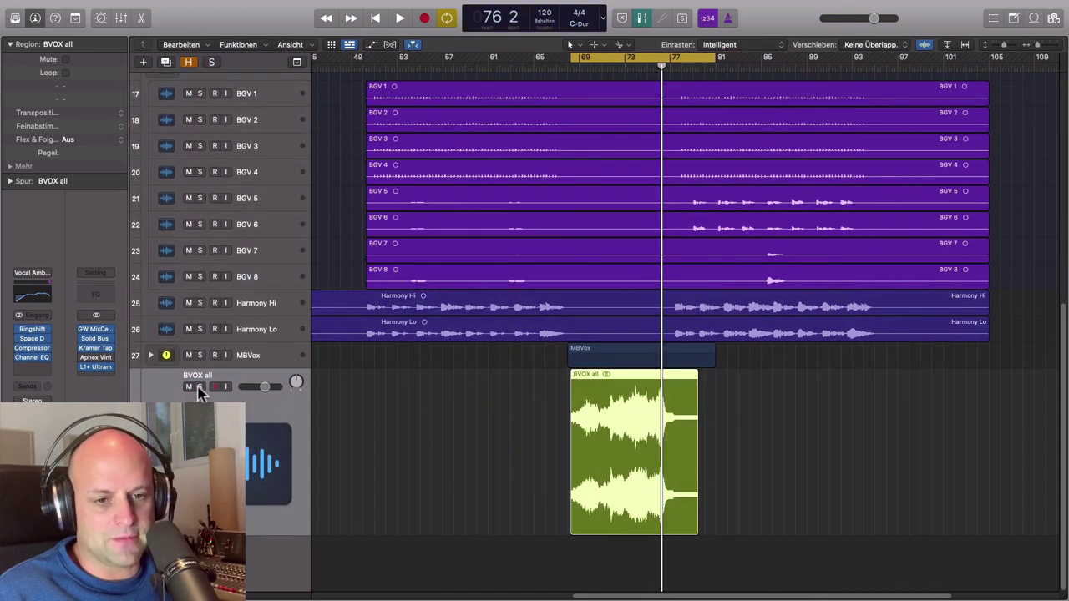
click(189, 355)
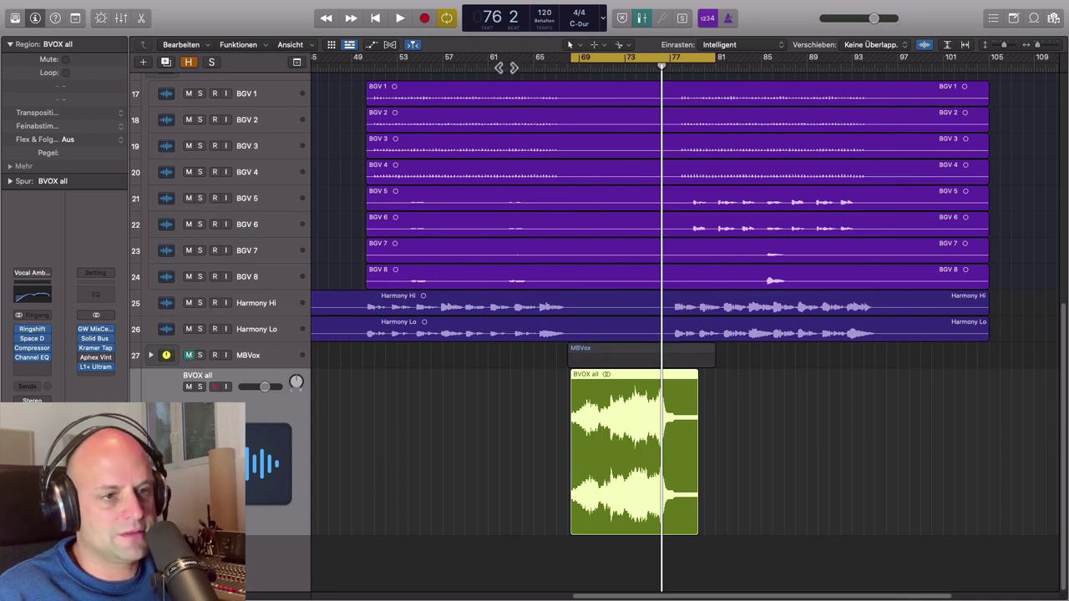
Play the full mix from bar 63 and turn off cycle mode so playback runs through the BVOX all region.
click(510, 67)
key(space)
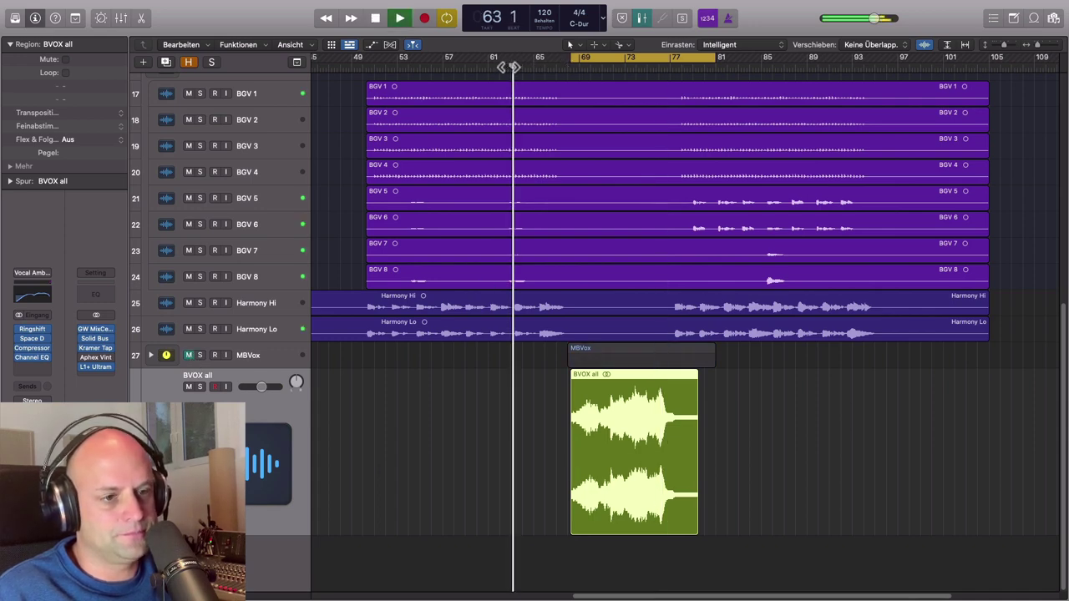
click(640, 58)
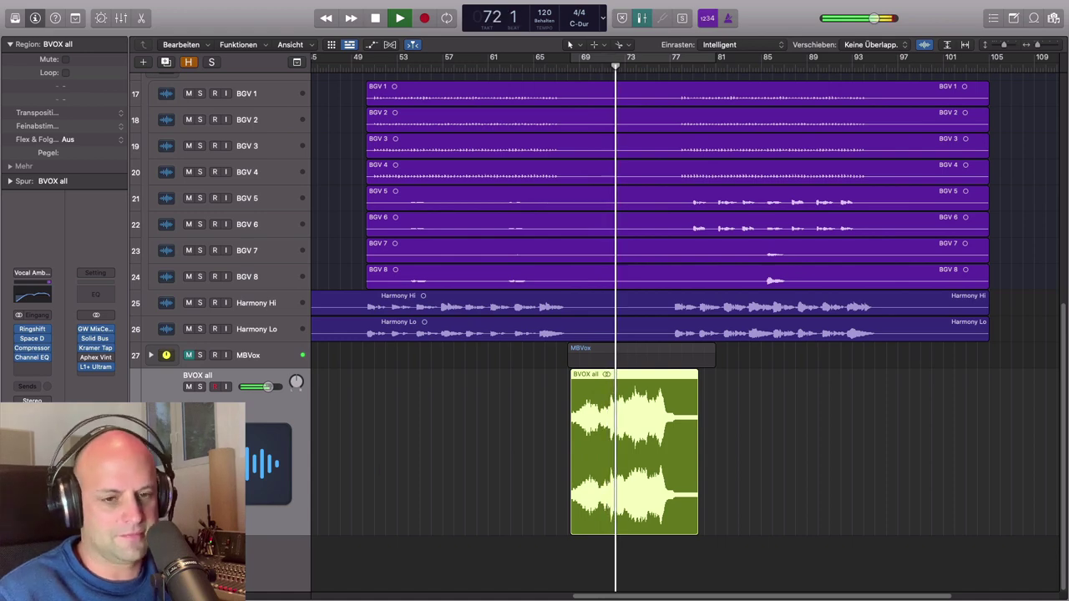
Show the track automation to view the BVOX all volume curve during playback, and stop just past bar 80.
key(a)
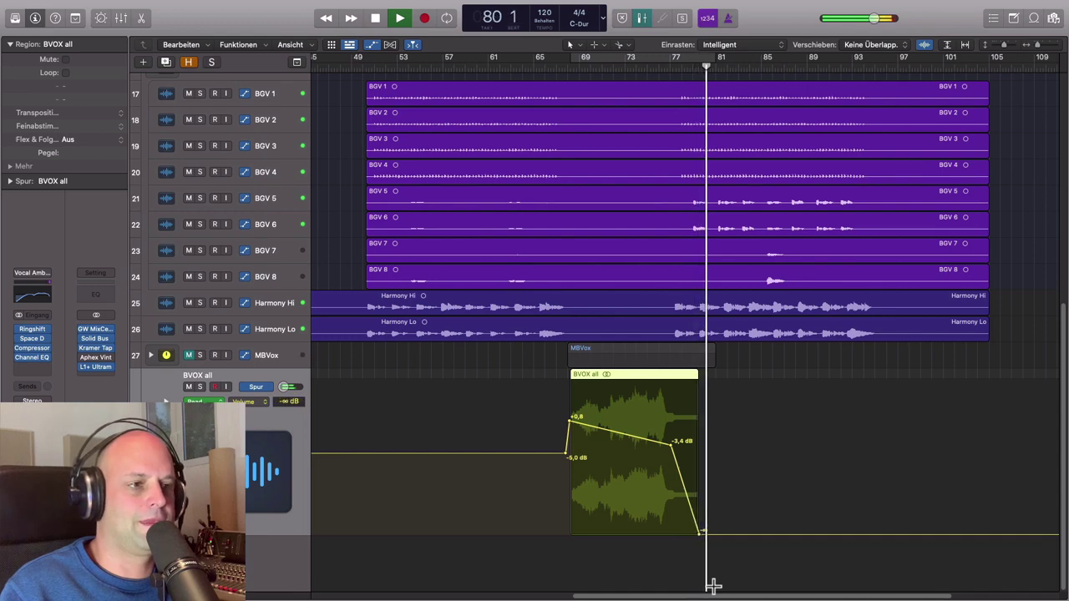
key(space)
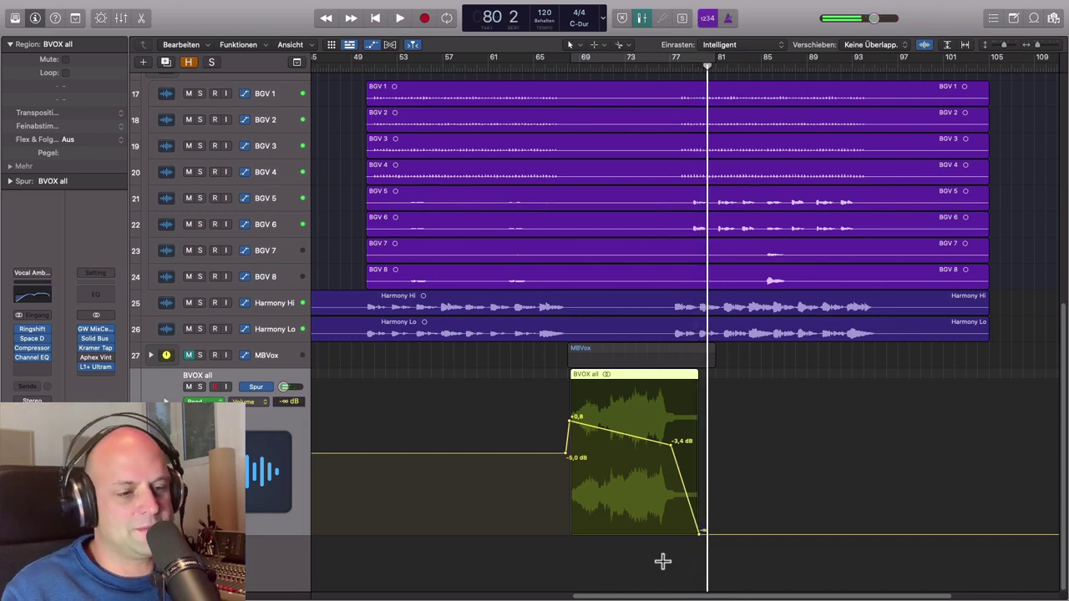